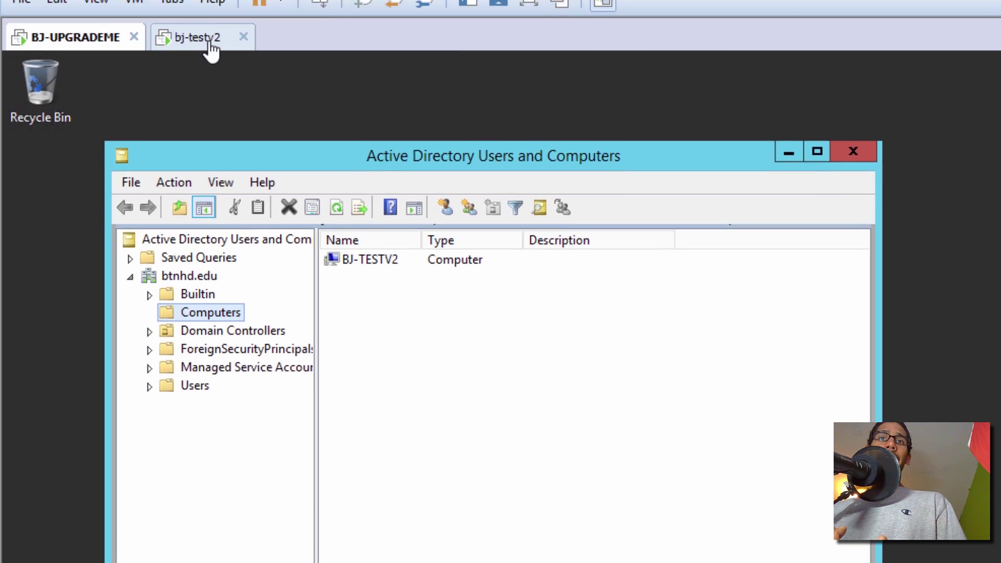
Bring up the bj-testv2 client VM's Windows 10 desktop.
{"action": "left_click", "coordinate": [206, 42]}
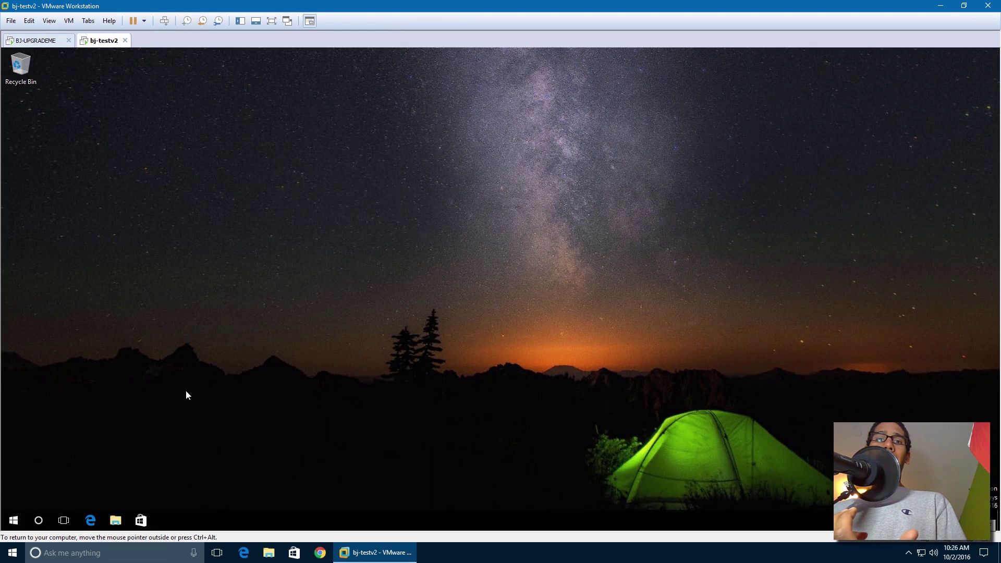
Run ipconfig in a client command prompt, showing IPv4 192.168.6.200 and gateway 192.168.6.1.
{"action": "right_click", "coordinate": [13, 521]}
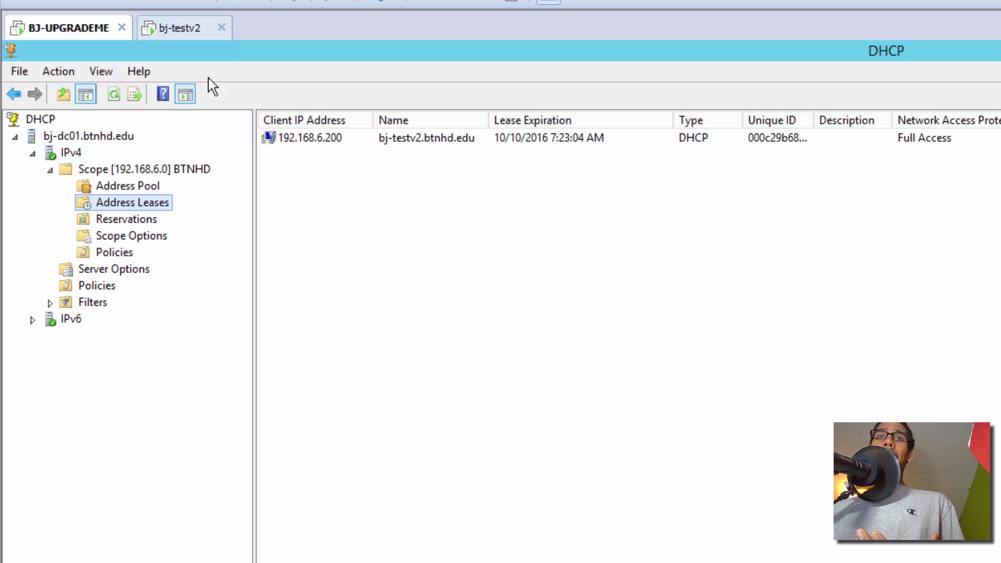
{"action": "left_click", "coordinate": [185, 29]}
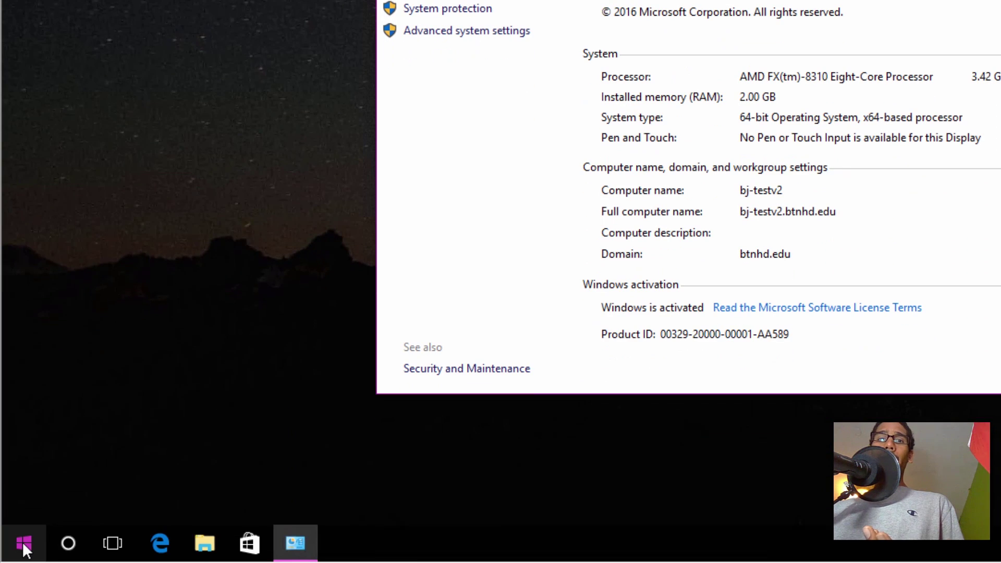
{"action": "right_click", "coordinate": [24, 544]}
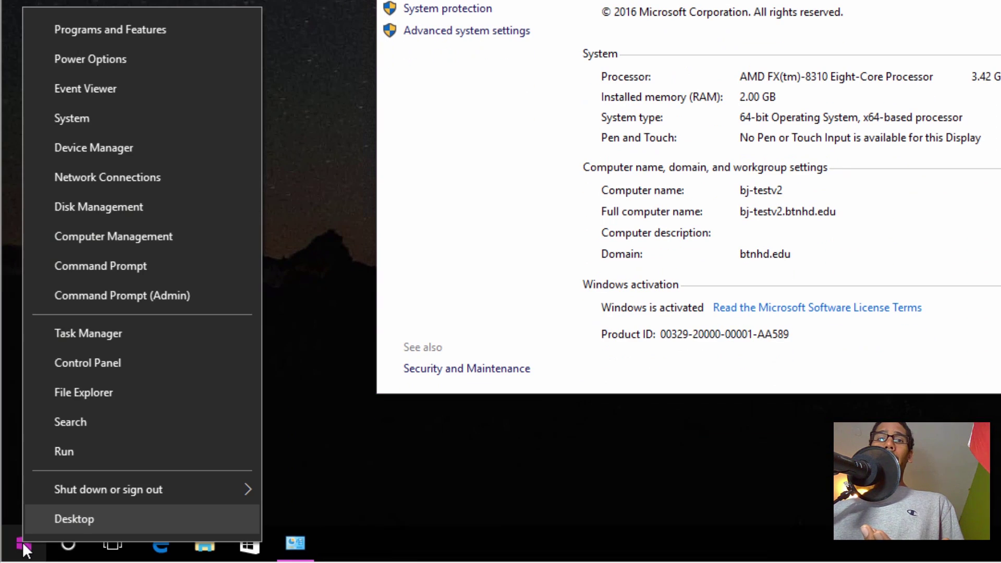
{"action": "left_click", "coordinate": [148, 264]}
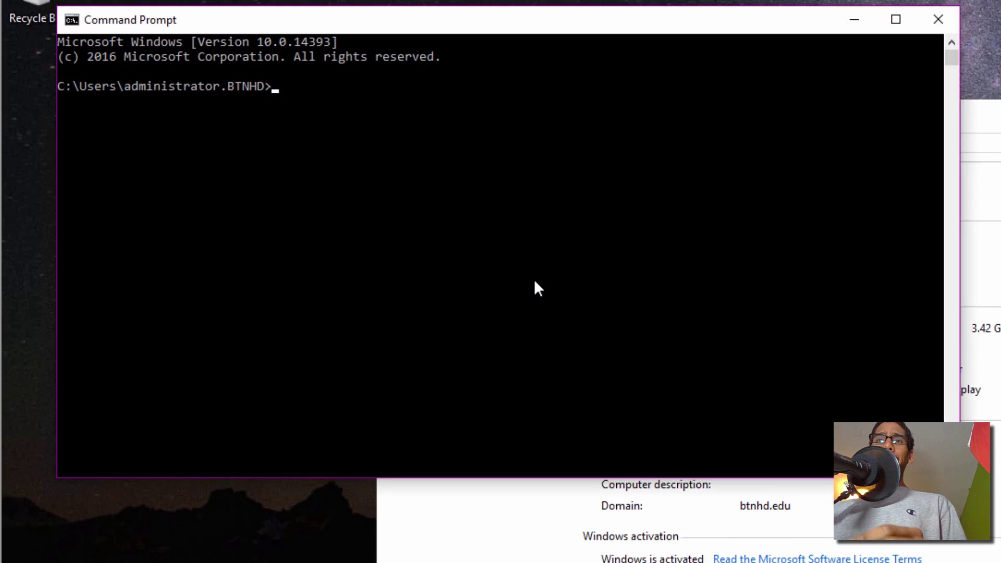
{"action": "type", "text": "ipconfig"}
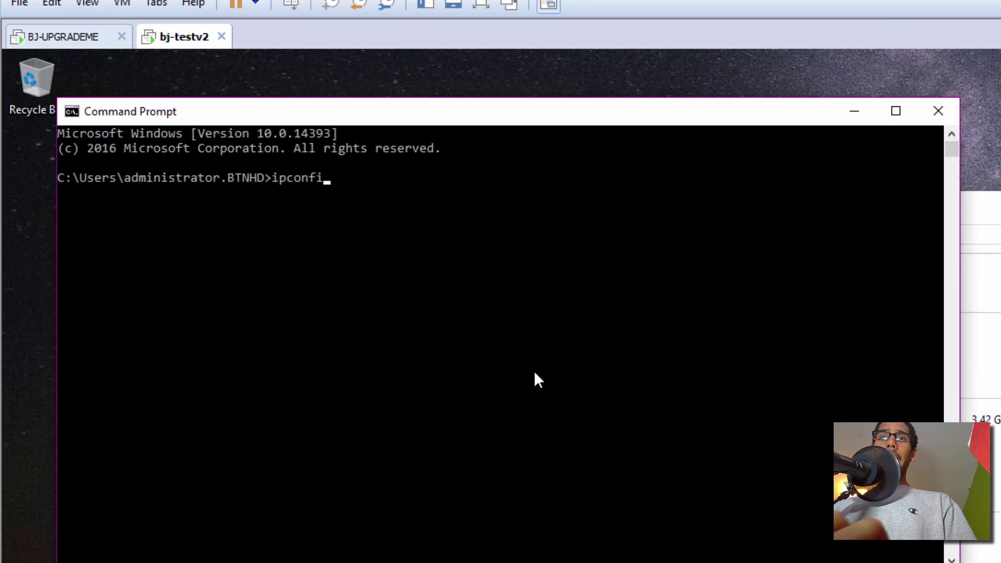
{"action": "key", "text": "Return"}
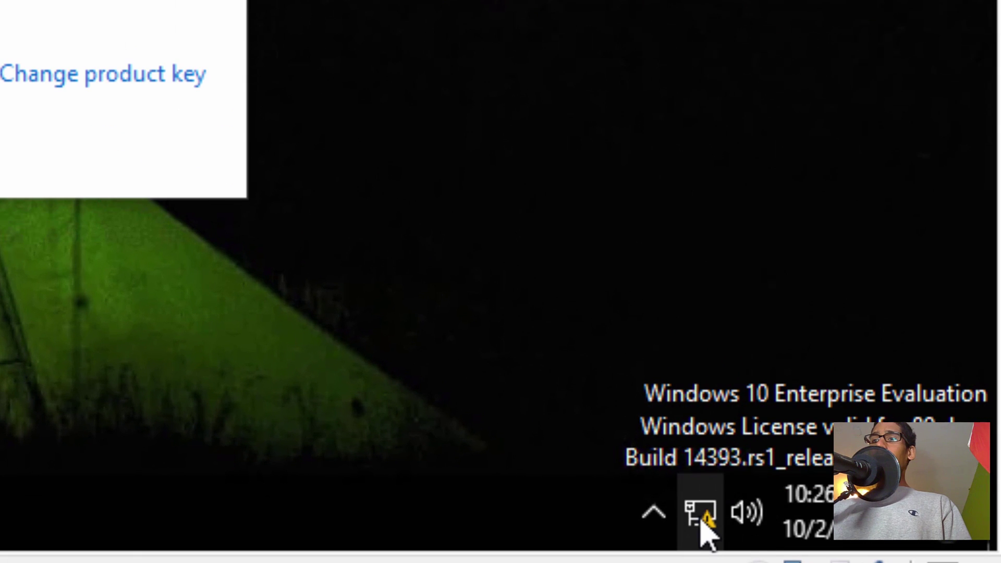
Open Ethernet0's TCP/IPv4 properties, confirming address and DNS are obtained automatically.
{"action": "right_click", "coordinate": [700, 521]}
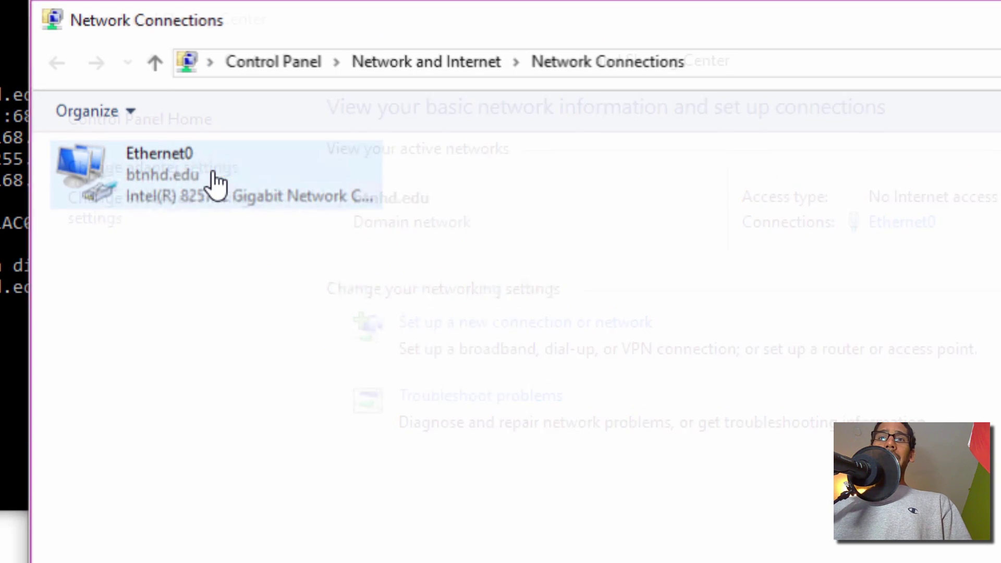
{"action": "right_click", "coordinate": [159, 178]}
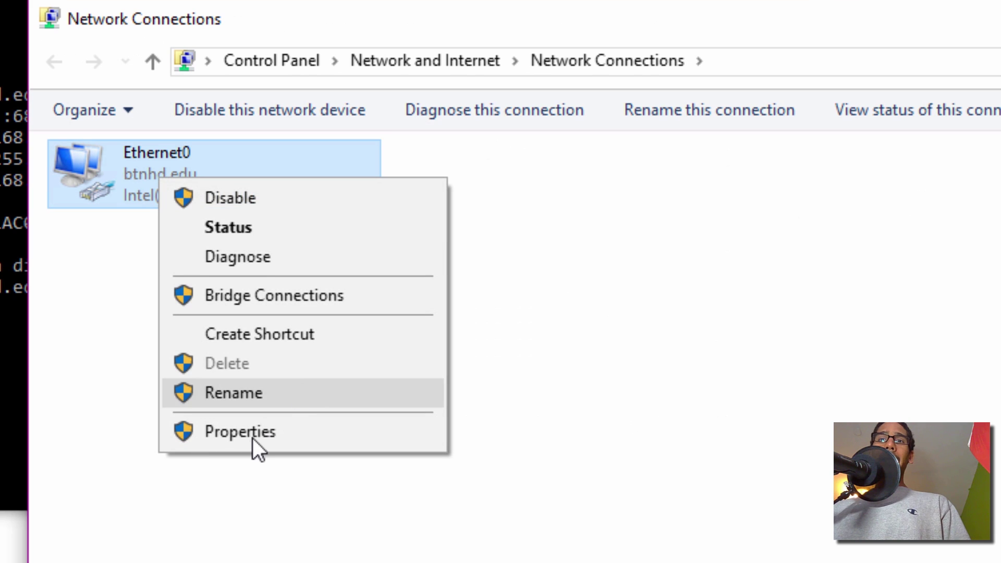
{"action": "left_click", "coordinate": [252, 440]}
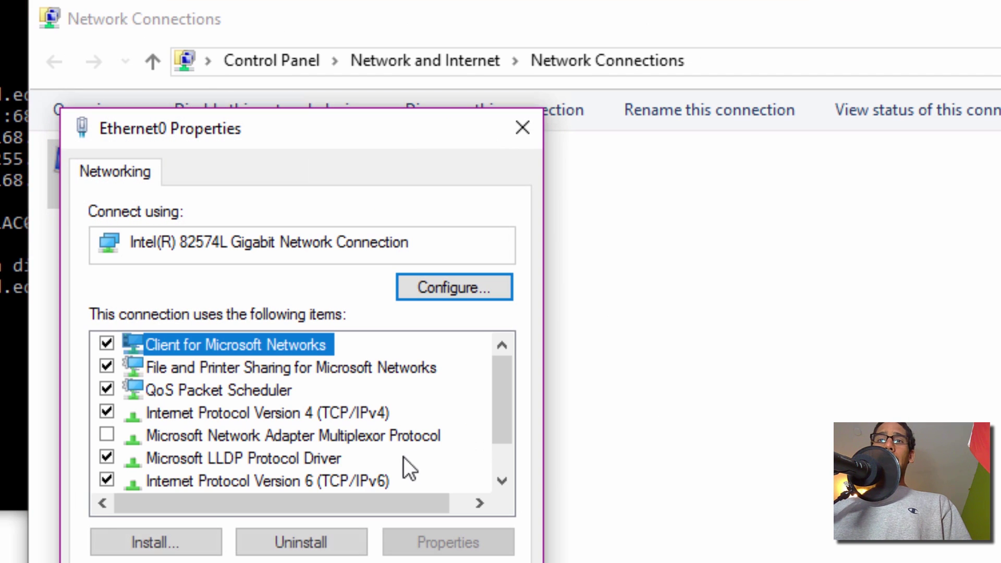
{"action": "double_click", "coordinate": [341, 411]}
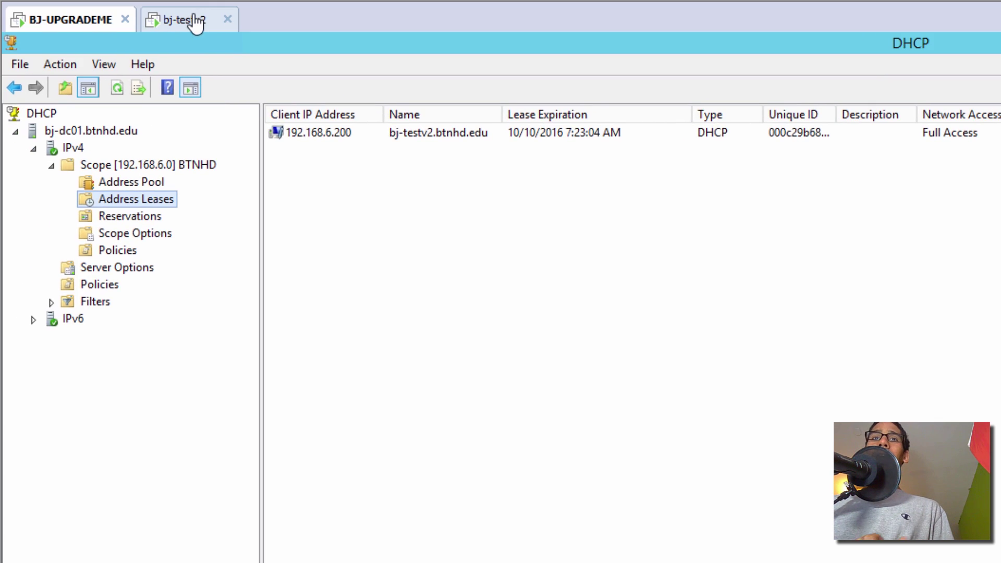
Close the IPv4 and Ethernet0 dialogs and network windows, and exit the command prompt.
{"action": "left_click", "coordinate": [196, 19]}
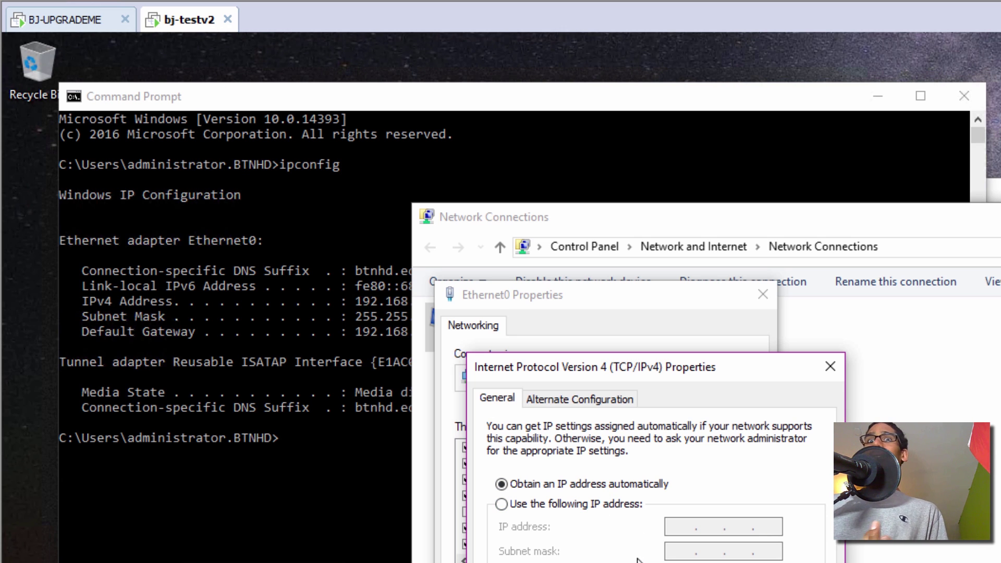
{"action": "key", "text": "Escape"}
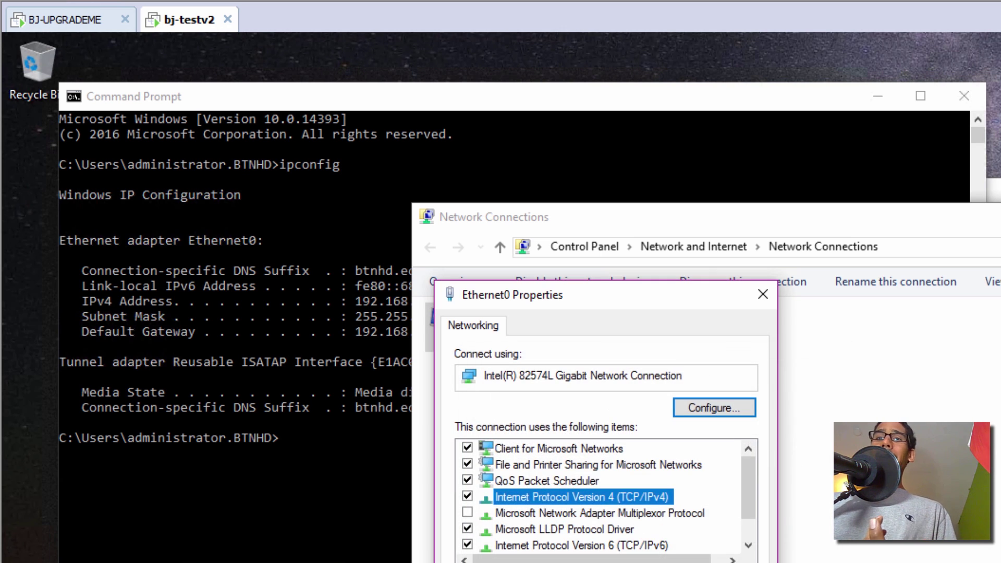
{"action": "key", "text": "Escape"}
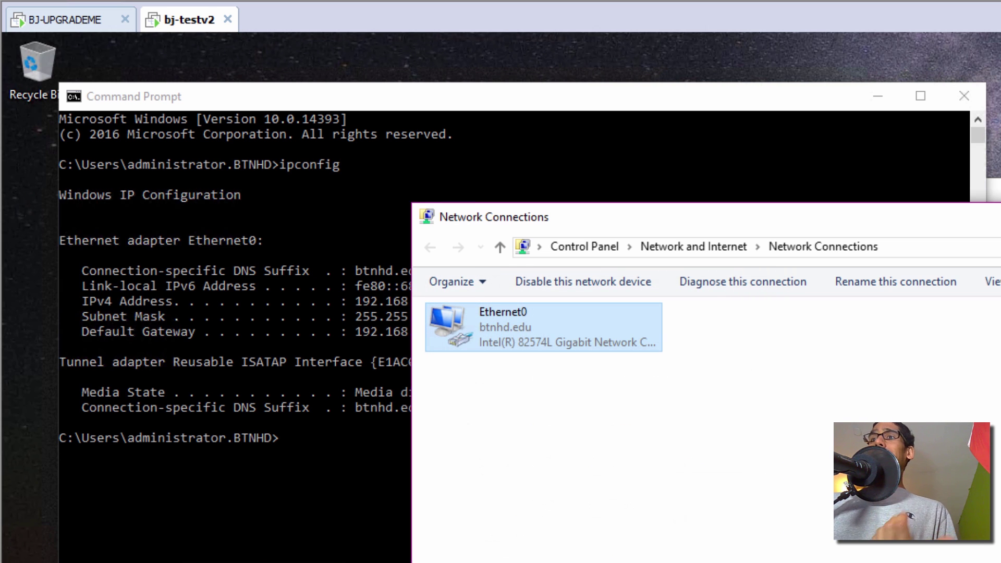
{"action": "key", "text": "alt+F4"}
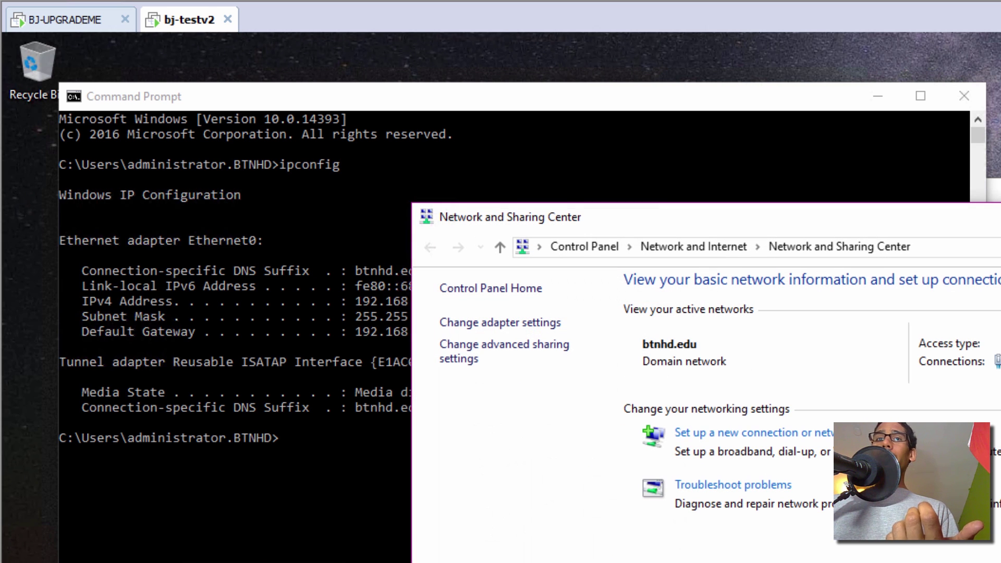
{"action": "key", "text": "alt+F4"}
{"action": "left_click", "coordinate": [498, 336]}
{"action": "type", "text": "exit"}
{"action": "key", "text": "Return"}
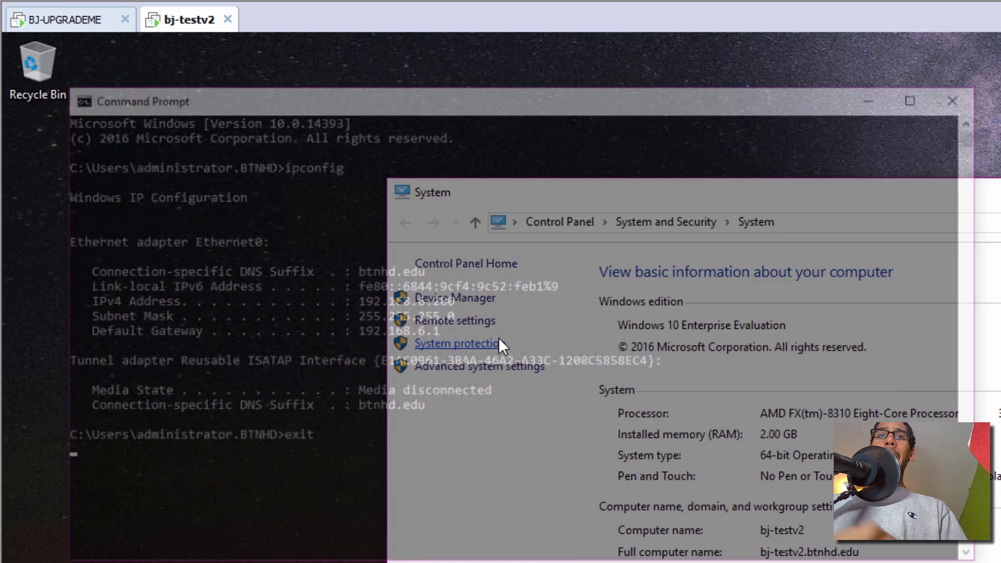
On BJ-UPGRADEME, close DHCP and ADUC, then DNS Manager after seeing bj-testv2 at 192.168.6.200.
{"action": "left_click", "coordinate": [48, 30]}
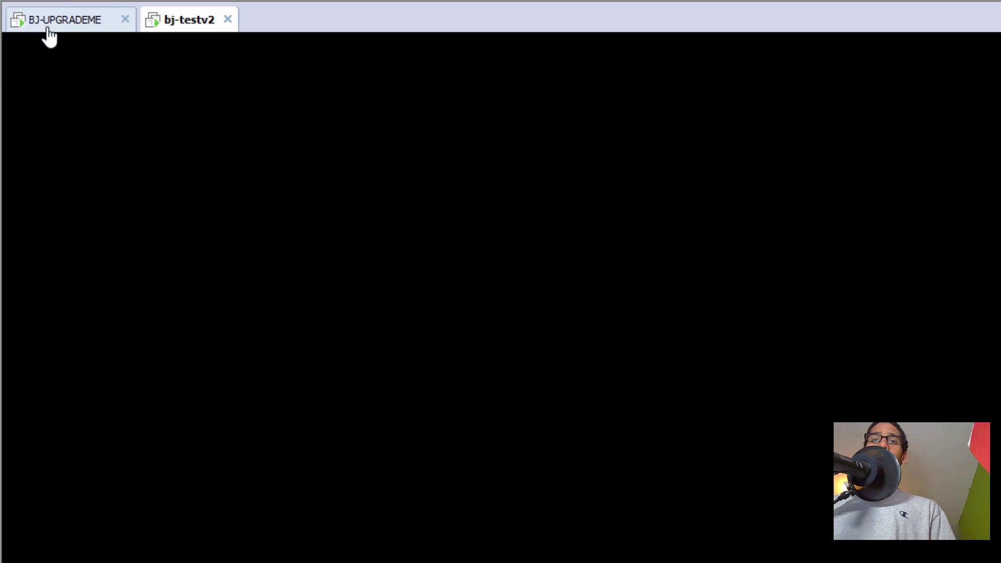
{"action": "key", "text": "alt+F4"}
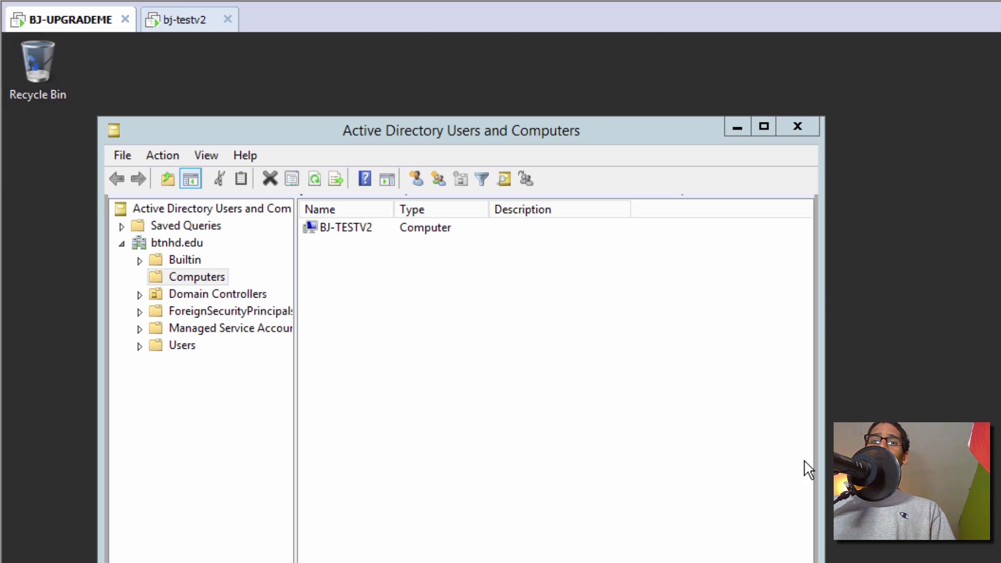
{"action": "left_click", "coordinate": [806, 125]}
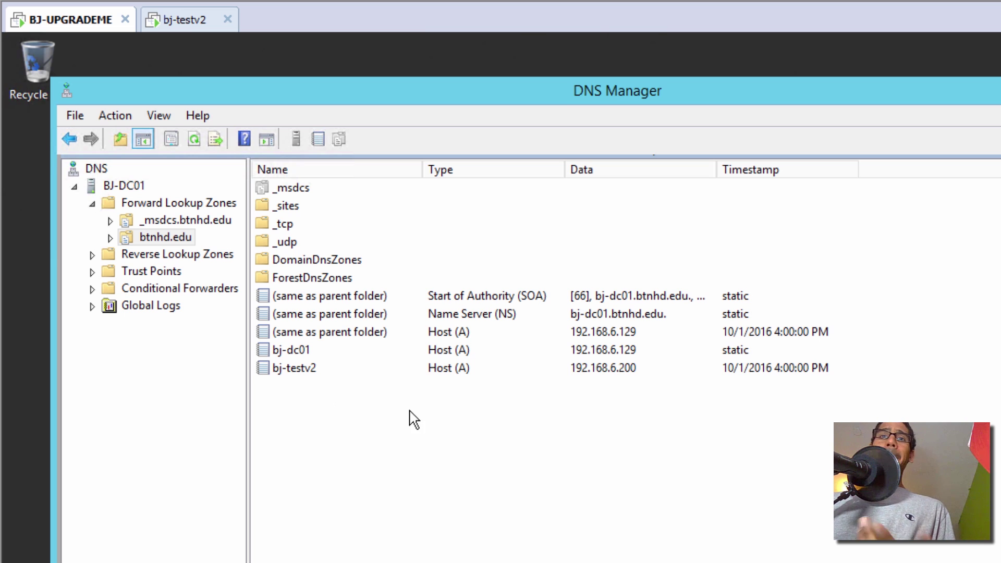
{"action": "key", "text": "alt+F4"}
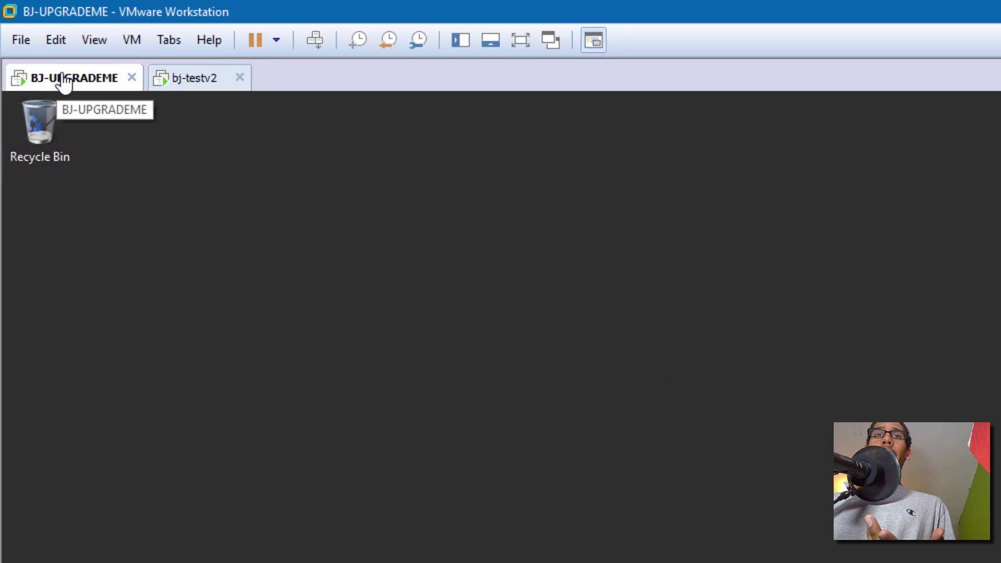
Point BJ-UPGRADEME's virtual CD/DVD drive at the Windows Server 2016 TP 5 ISO from the ISOs folder.
{"action": "right_click", "coordinate": [63, 81]}
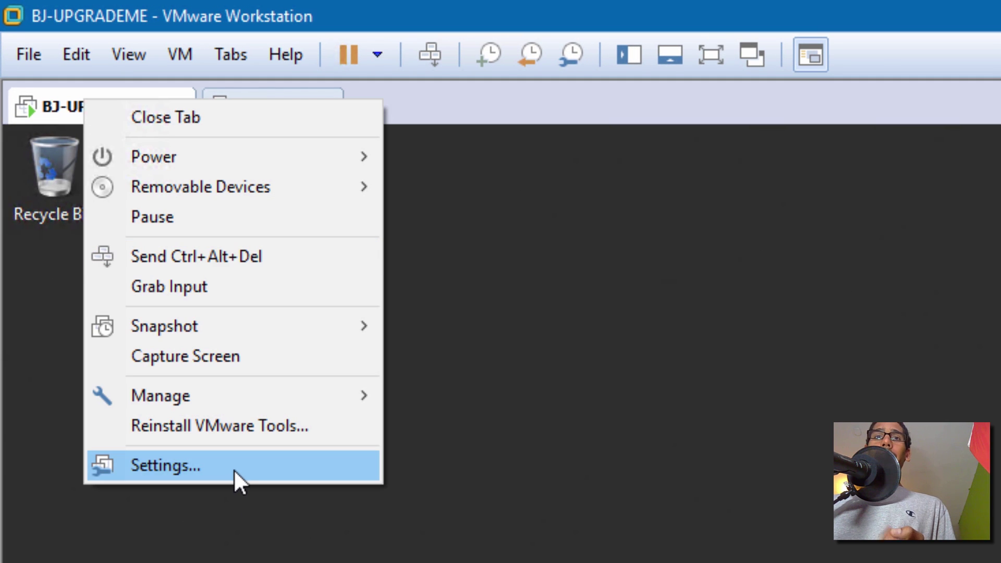
{"action": "left_click", "coordinate": [234, 468]}
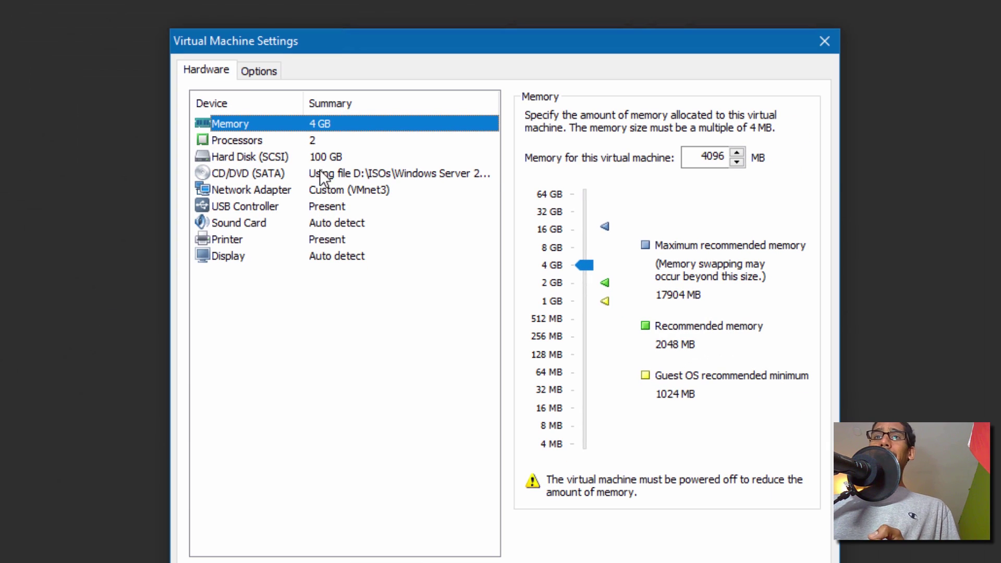
{"action": "left_click", "coordinate": [318, 173]}
{"action": "left_click", "coordinate": [765, 255]}
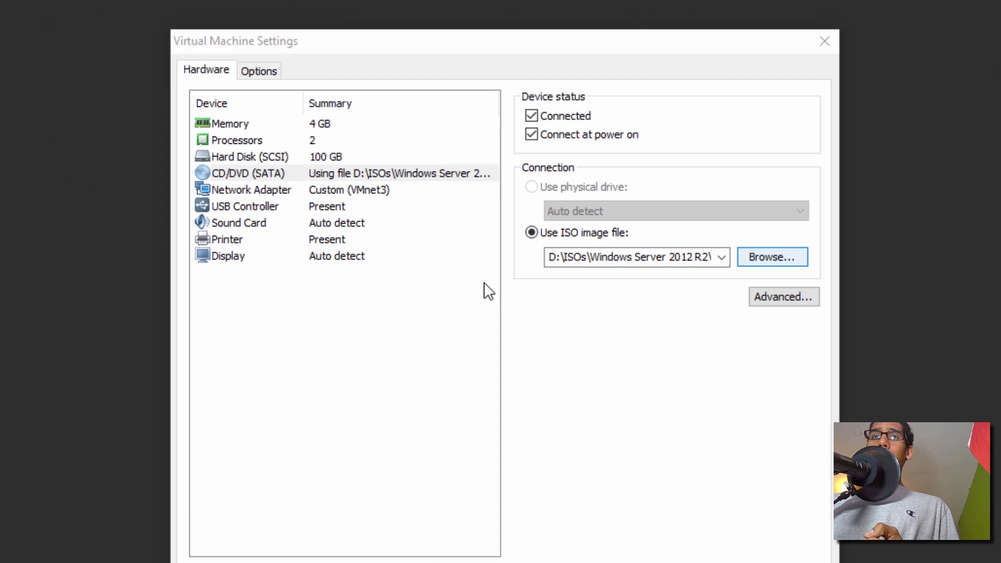
{"action": "left_click", "coordinate": [243, 289]}
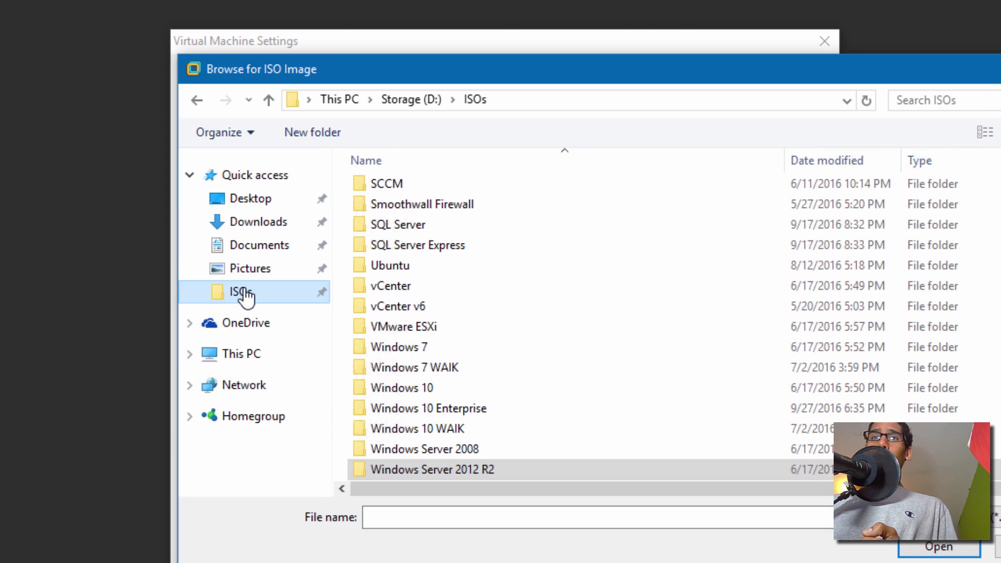
{"action": "scroll", "coordinate": [606, 408], "scroll_direction": "down", "scroll_amount": 3}
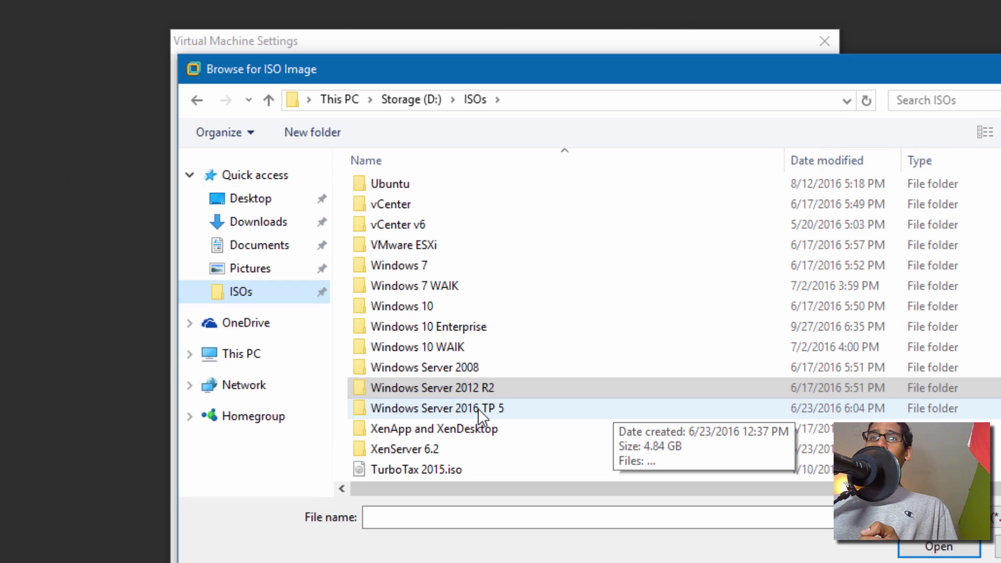
{"action": "double_click", "coordinate": [478, 408]}
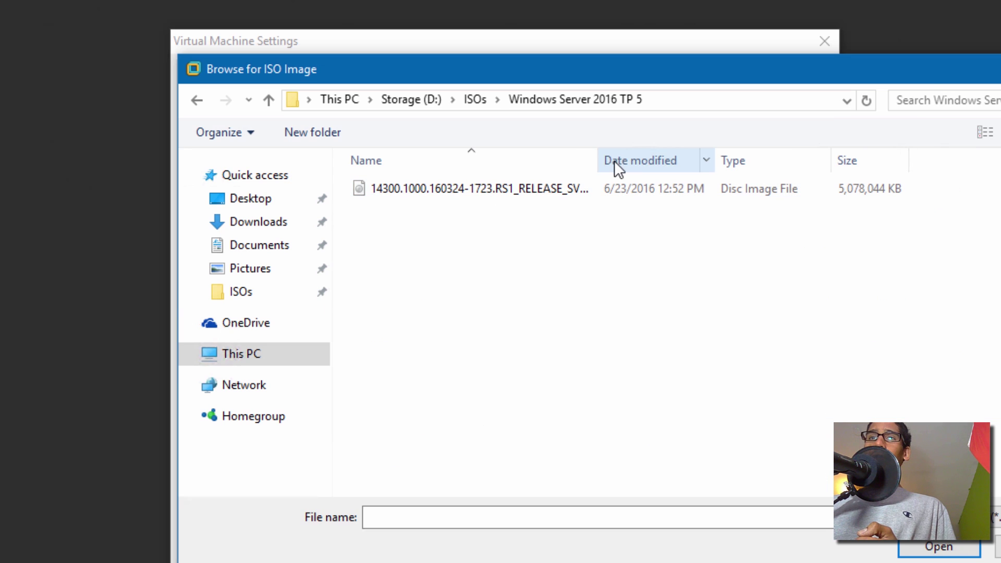
{"action": "double_click", "coordinate": [599, 159]}
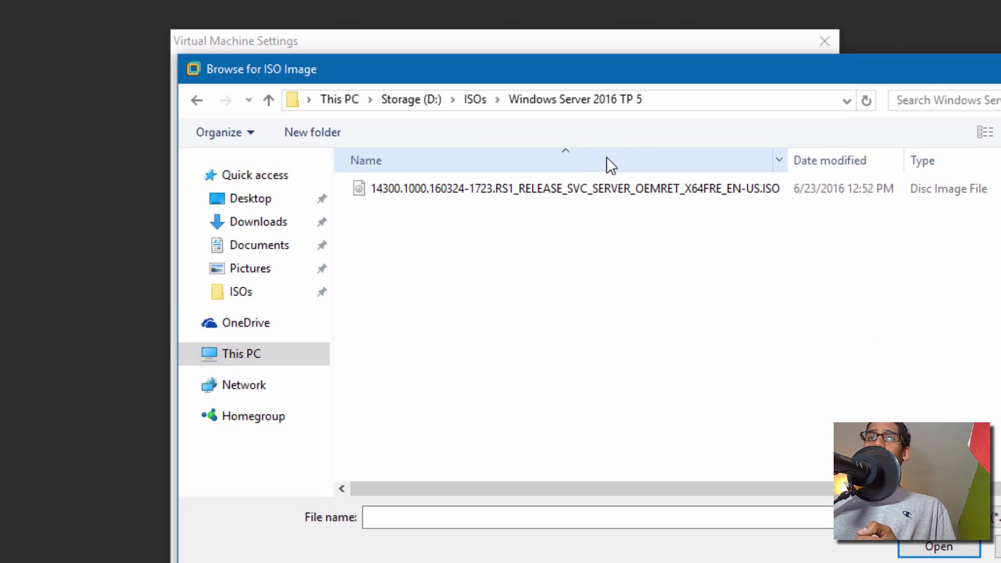
{"action": "double_click", "coordinate": [574, 187]}
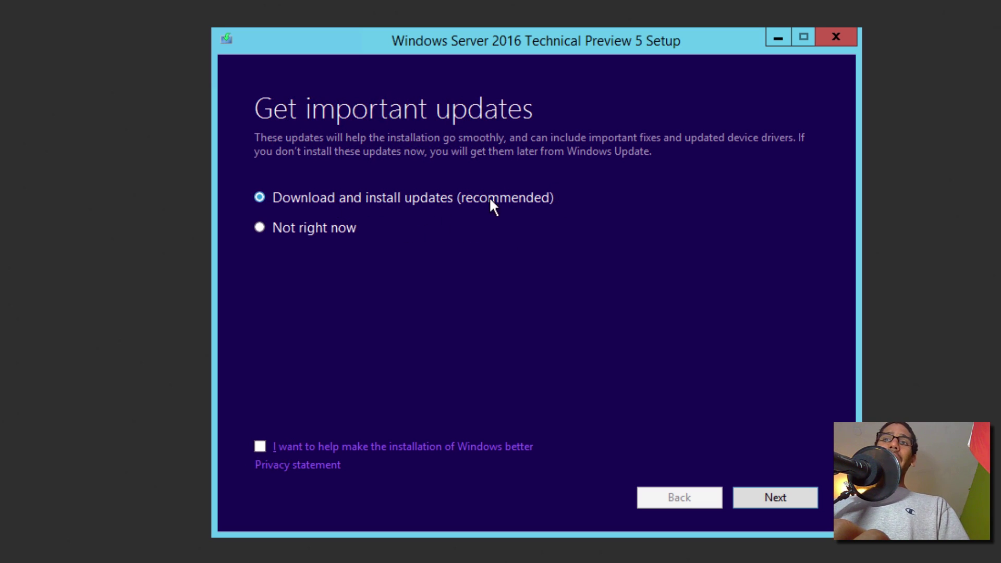
Choose 'Not right now' for setup updates and proceed to the PC check.
{"action": "left_click", "coordinate": [322, 227]}
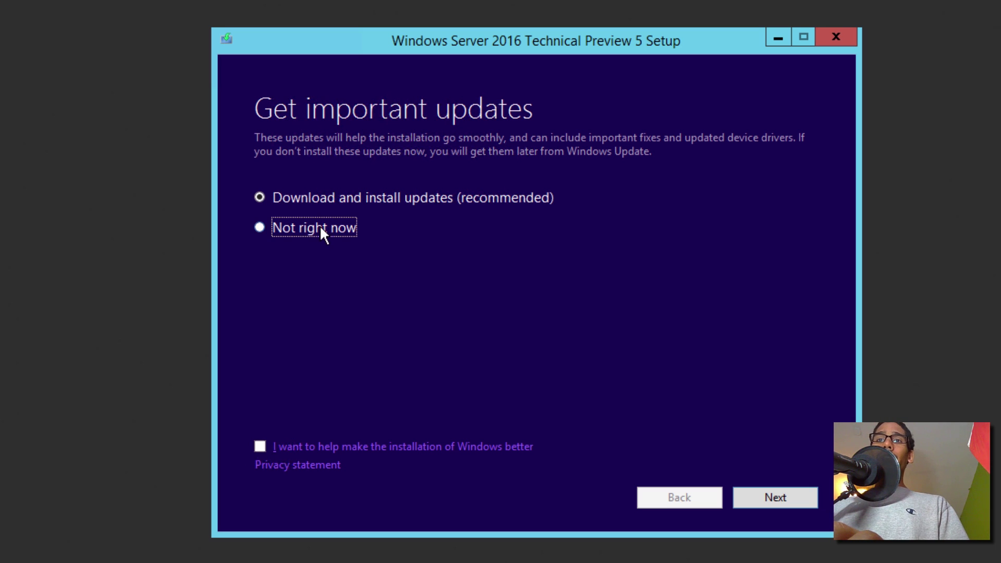
{"action": "left_click", "coordinate": [787, 498]}
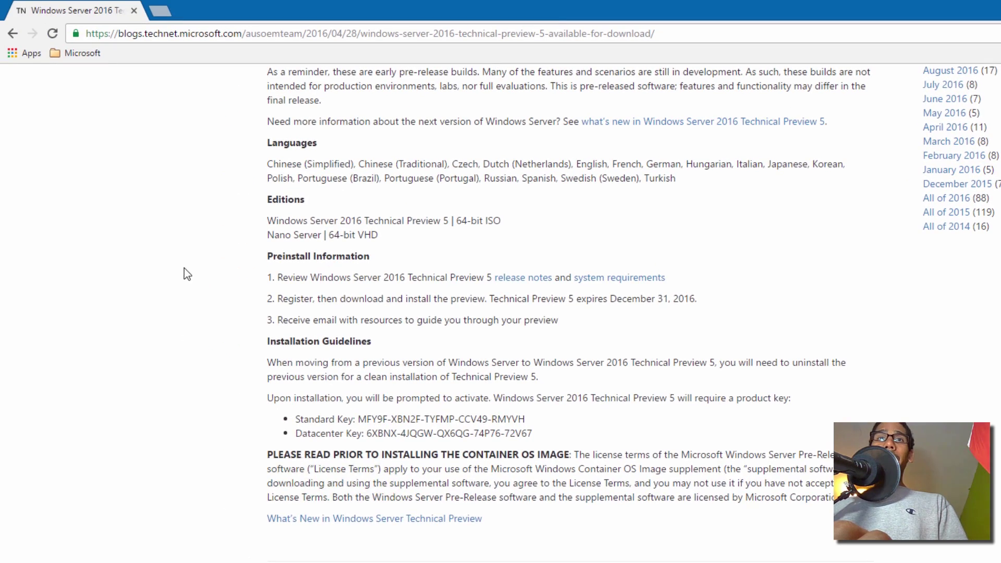
Find the TP5 Standard key on the TechNet blog and bring up its copy menu.
{"action": "scroll", "coordinate": [192, 281], "scroll_direction": "up", "scroll_amount": 9}
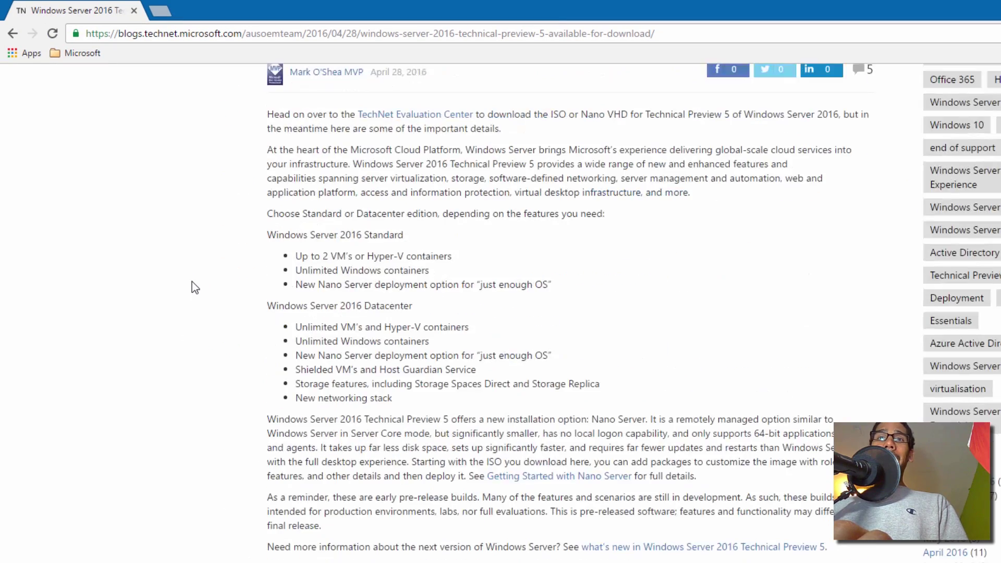
{"action": "scroll", "coordinate": [192, 281], "scroll_direction": "up", "scroll_amount": 4}
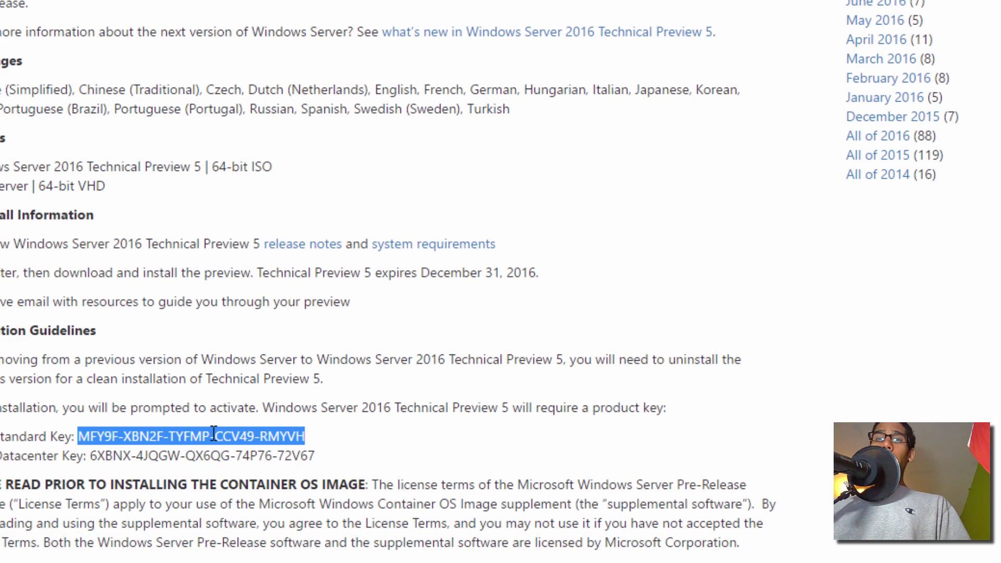
{"action": "right_click", "coordinate": [213, 433]}
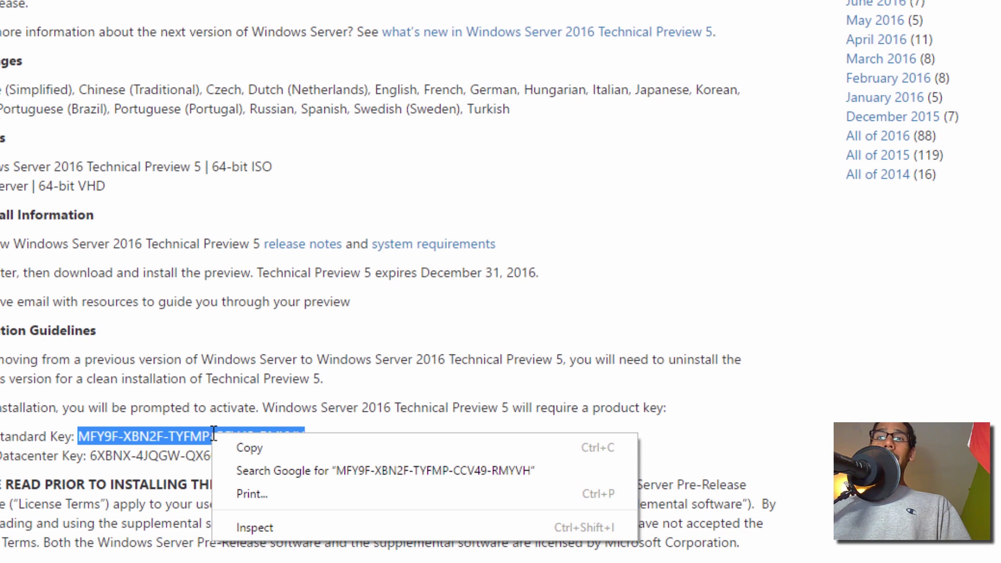
Copy the Standard key and paste it into Setup's product key field.
{"action": "left_click", "coordinate": [264, 452]}
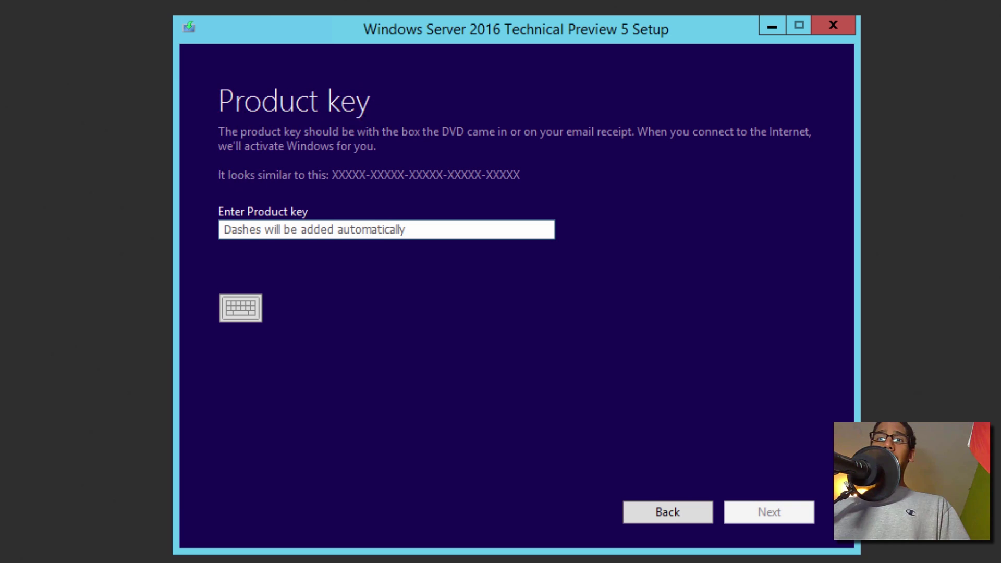
{"action": "left_click", "coordinate": [303, 230]}
{"action": "key", "text": "ctrl+v"}
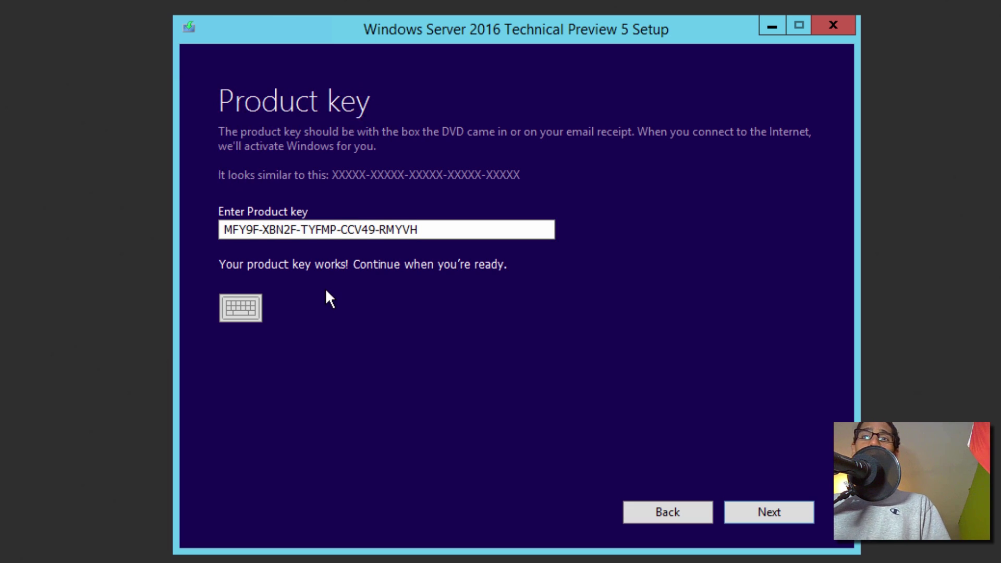
{"action": "left_click", "coordinate": [788, 513]}
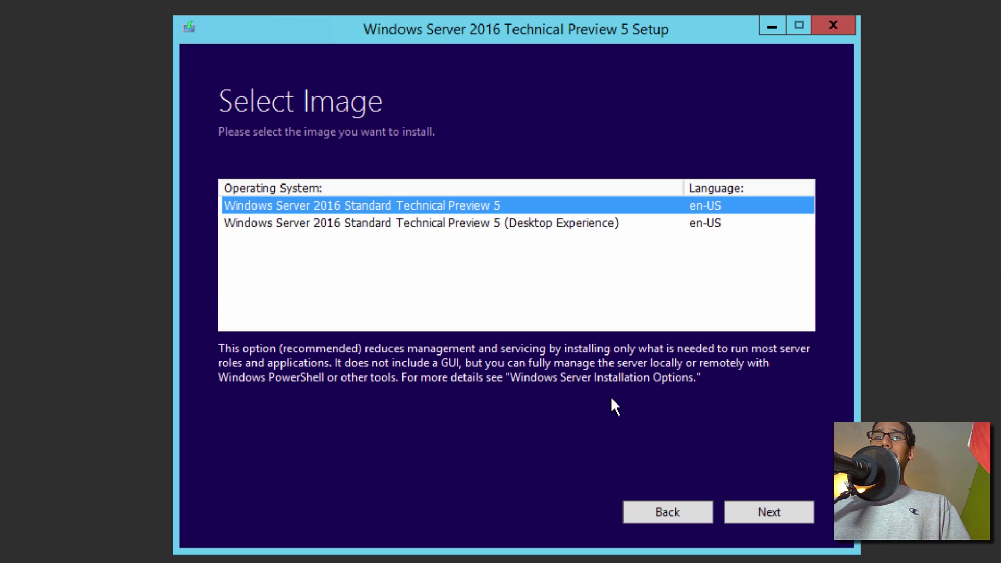
Select the Desktop Experience image and accept the license terms.
{"action": "left_click", "coordinate": [391, 229]}
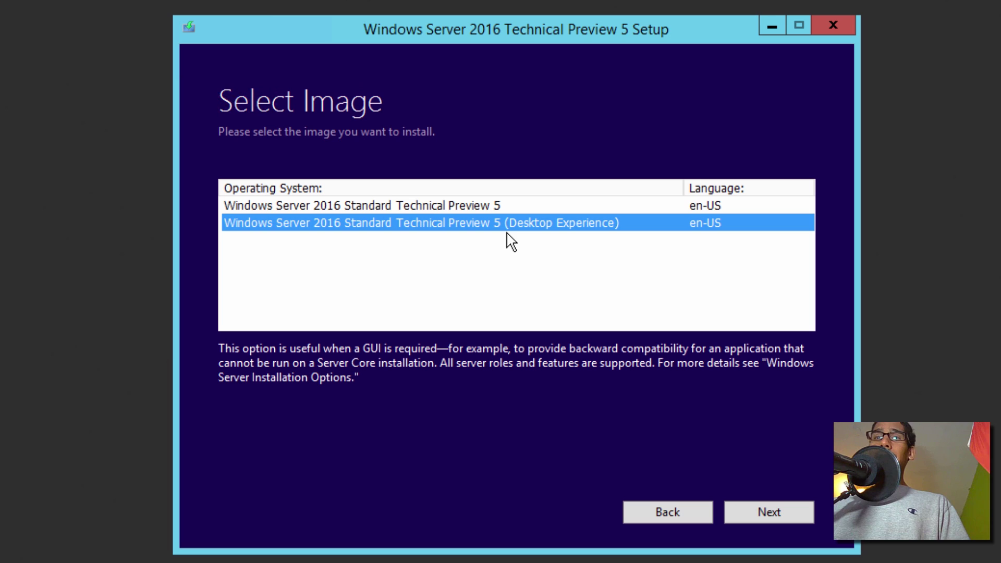
{"action": "left_click", "coordinate": [761, 513]}
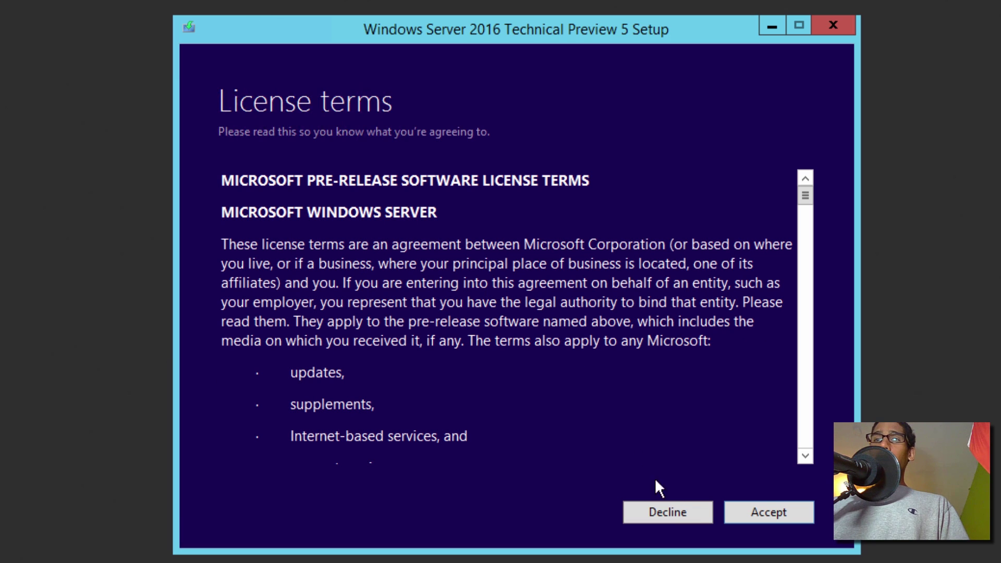
{"action": "left_click", "coordinate": [771, 508]}
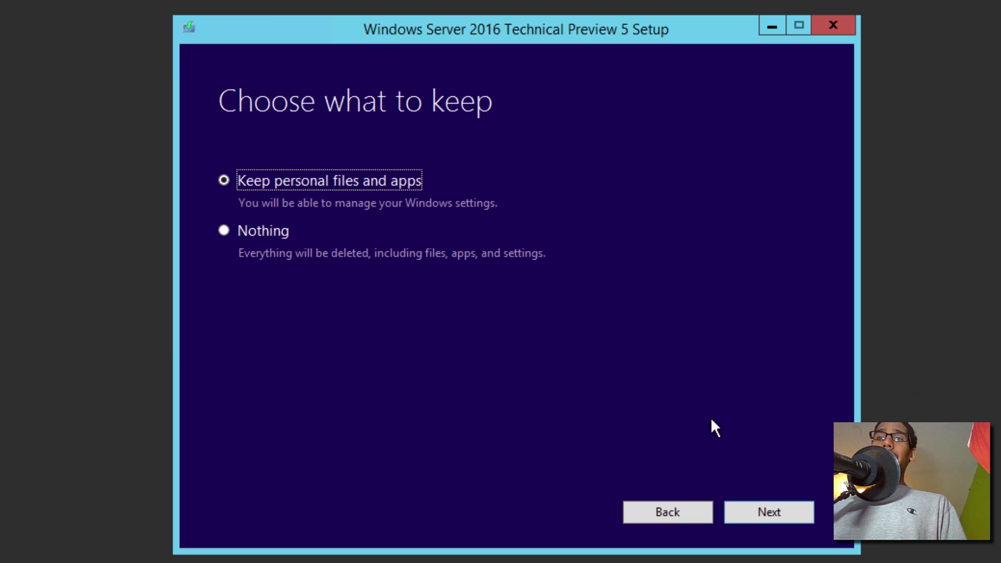
Leave 'Keep personal files and apps' selected and continue setup.
{"action": "left_click", "coordinate": [762, 511]}
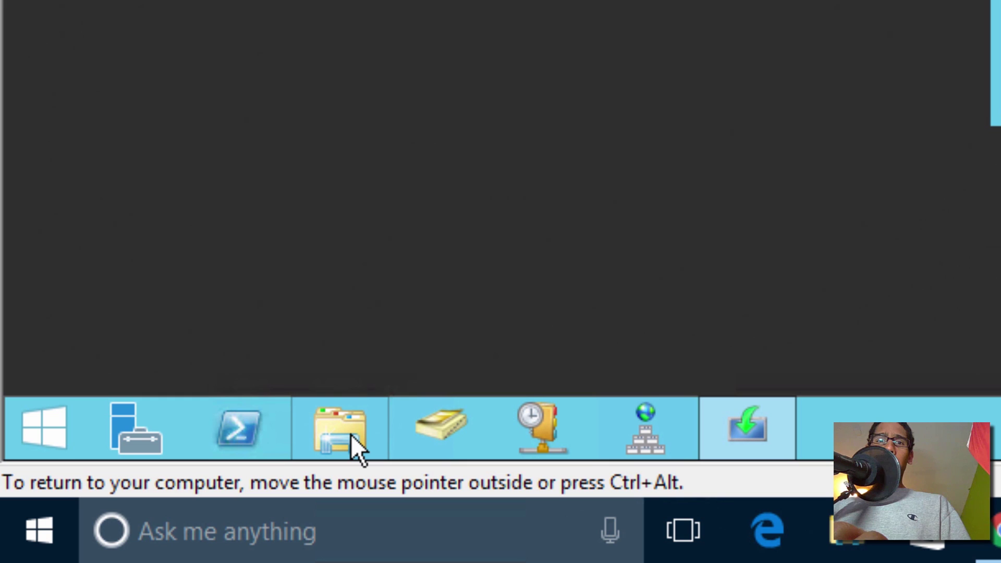
Browse DVD Drive (D:) into support\adprep, then back to support with adprep's context menu open.
{"action": "left_click", "coordinate": [352, 435]}
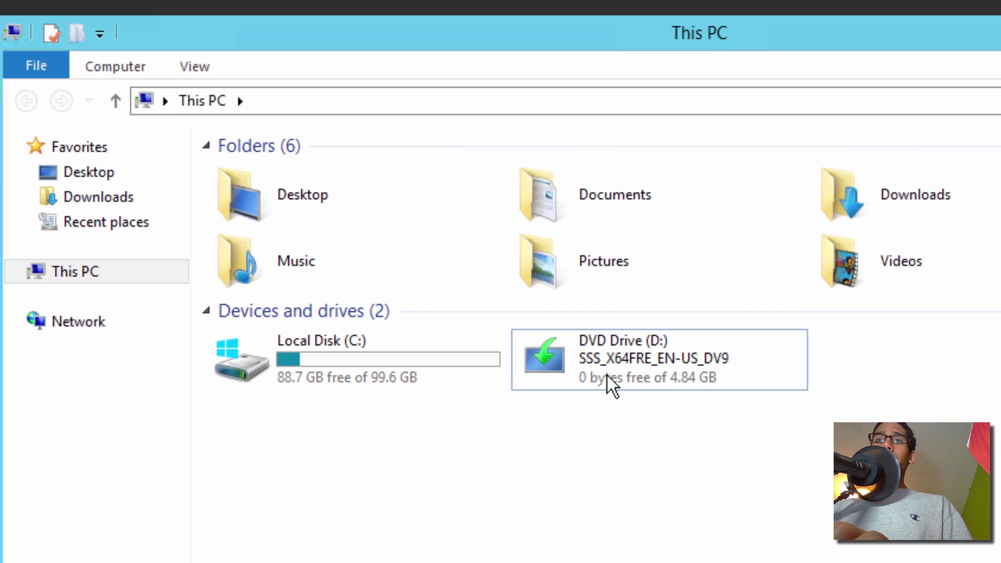
{"action": "right_click", "coordinate": [613, 366]}
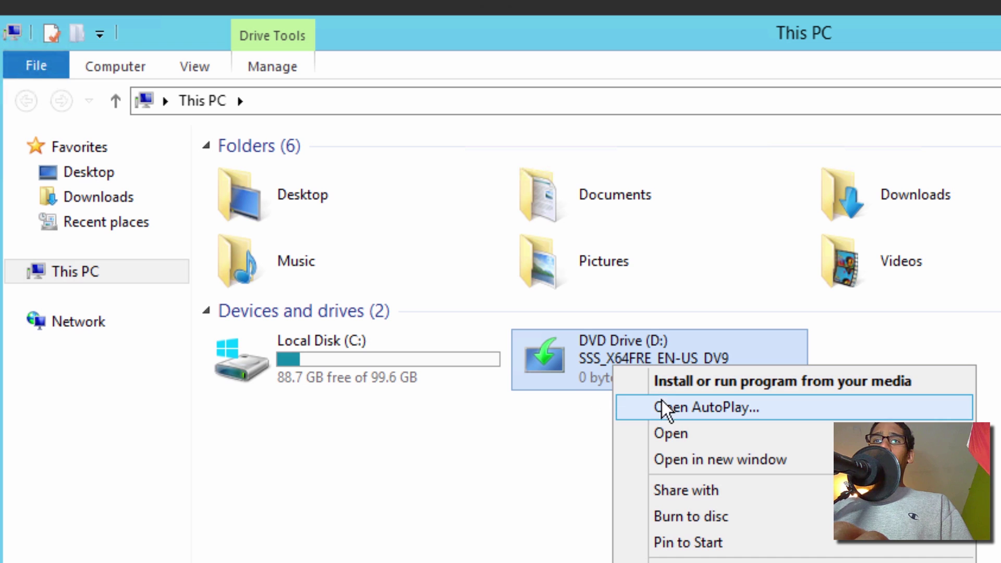
{"action": "left_click", "coordinate": [669, 433]}
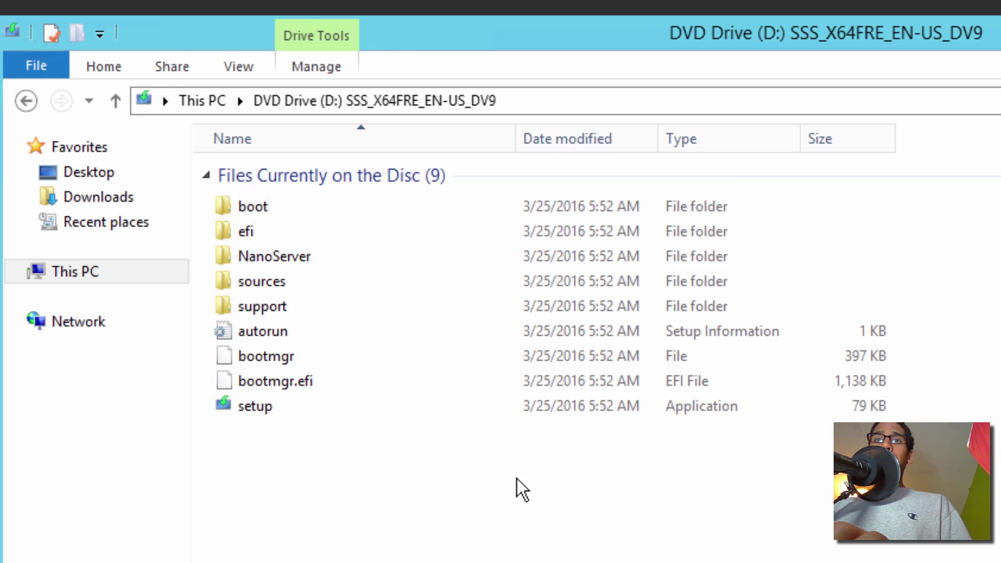
{"action": "double_click", "coordinate": [267, 307]}
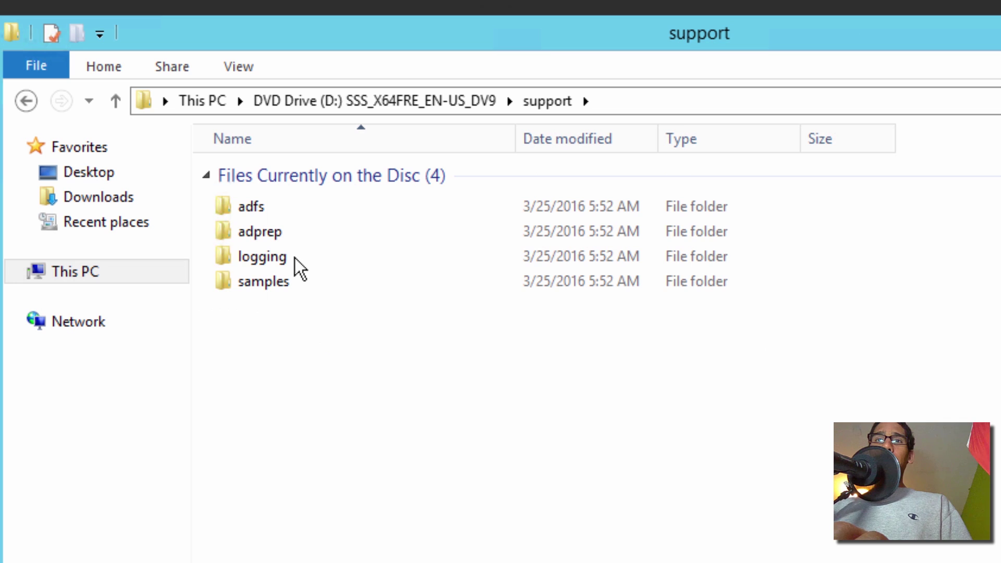
{"action": "double_click", "coordinate": [270, 232]}
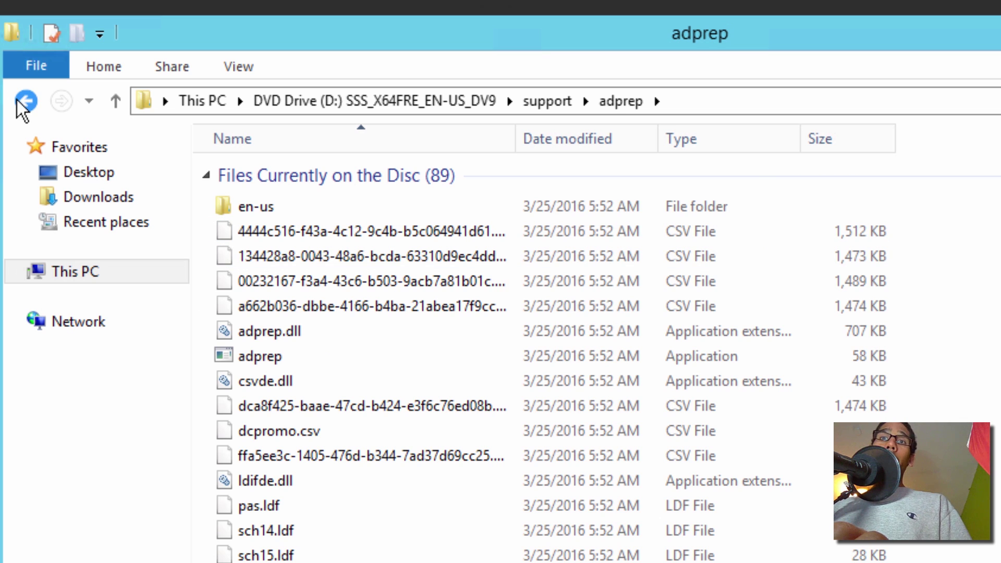
{"action": "left_click", "coordinate": [18, 100]}
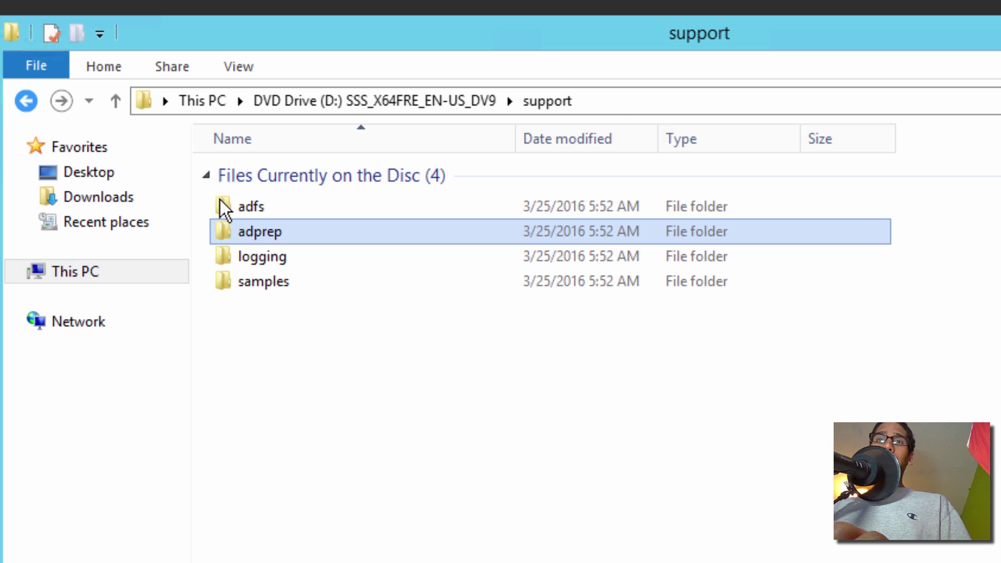
{"action": "right_click", "coordinate": [259, 233]}
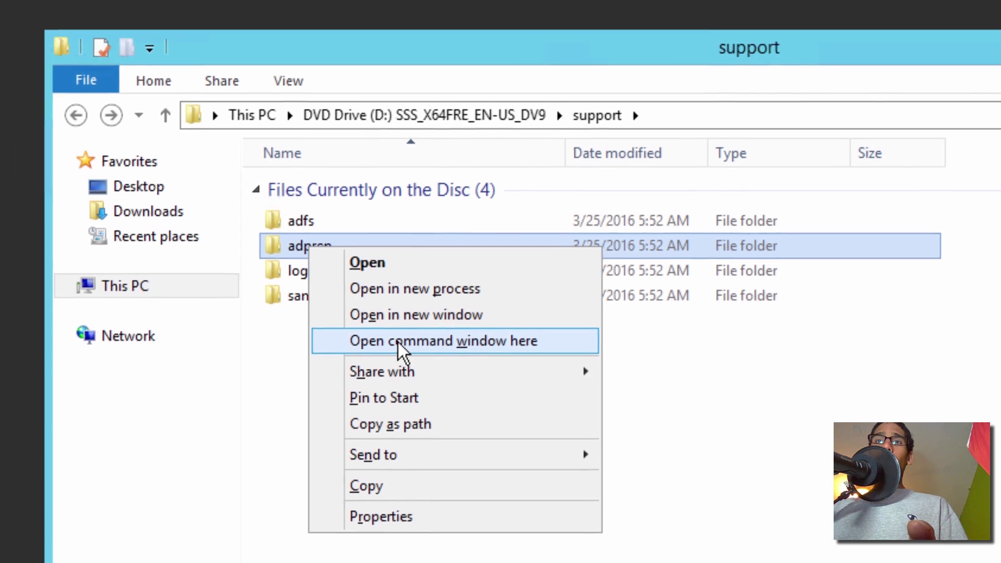
In the adprep folder's command prompt, run adprep /forestprep and confirm with C.
{"action": "left_click", "coordinate": [348, 328]}
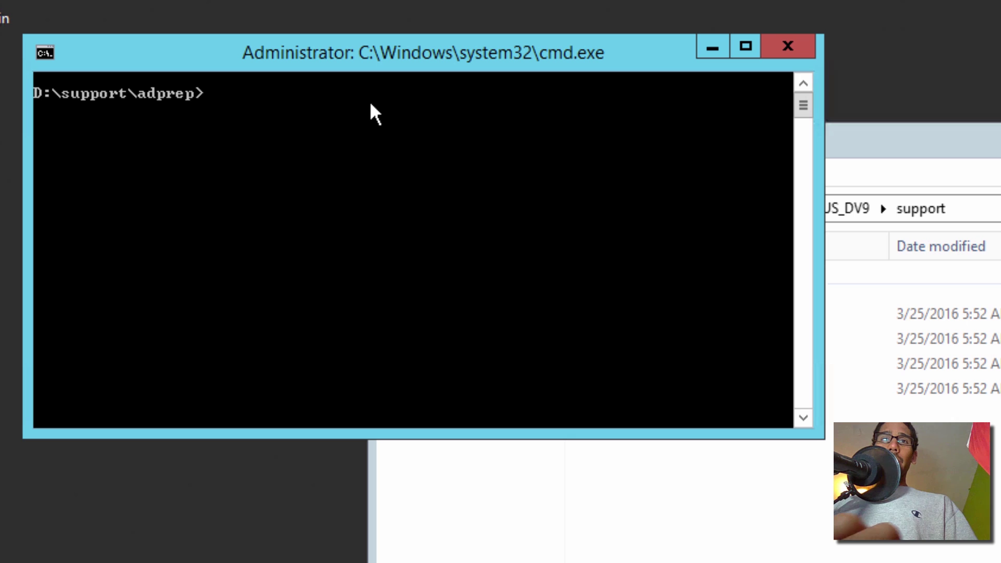
{"action": "type", "text": "adprep"}
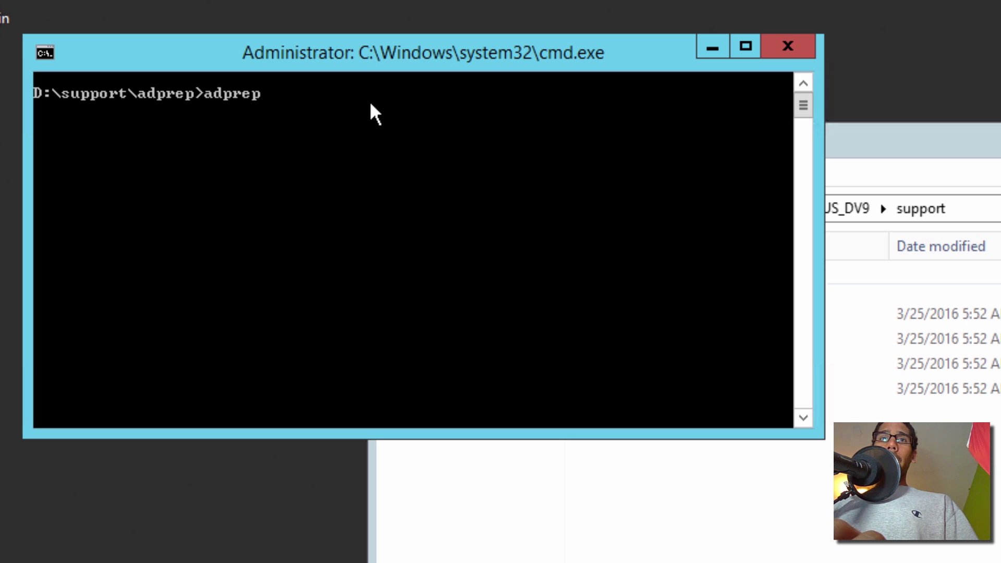
{"action": "type", "text": " /forestpr"}
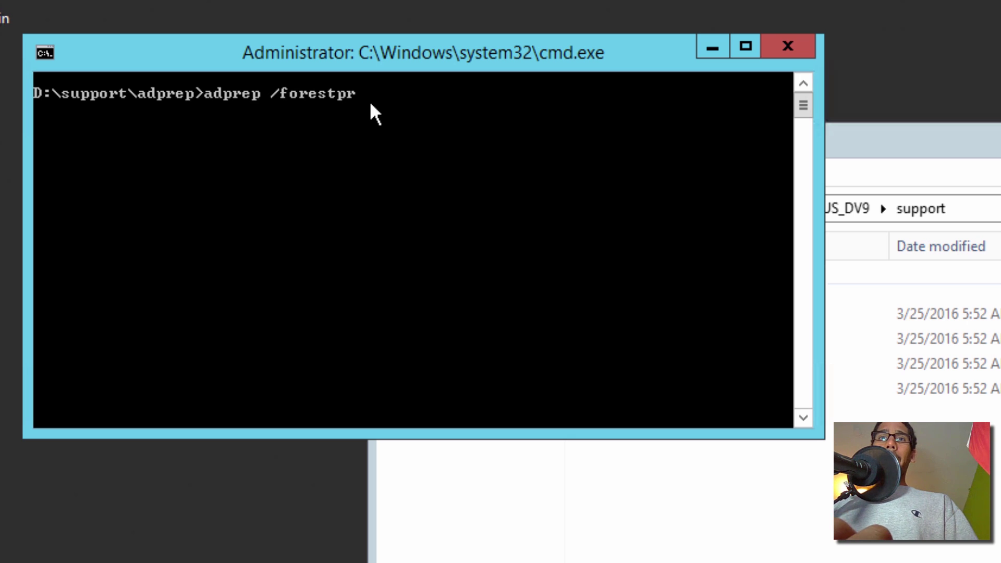
{"action": "type", "text": "ep"}
{"action": "key", "text": "Return"}
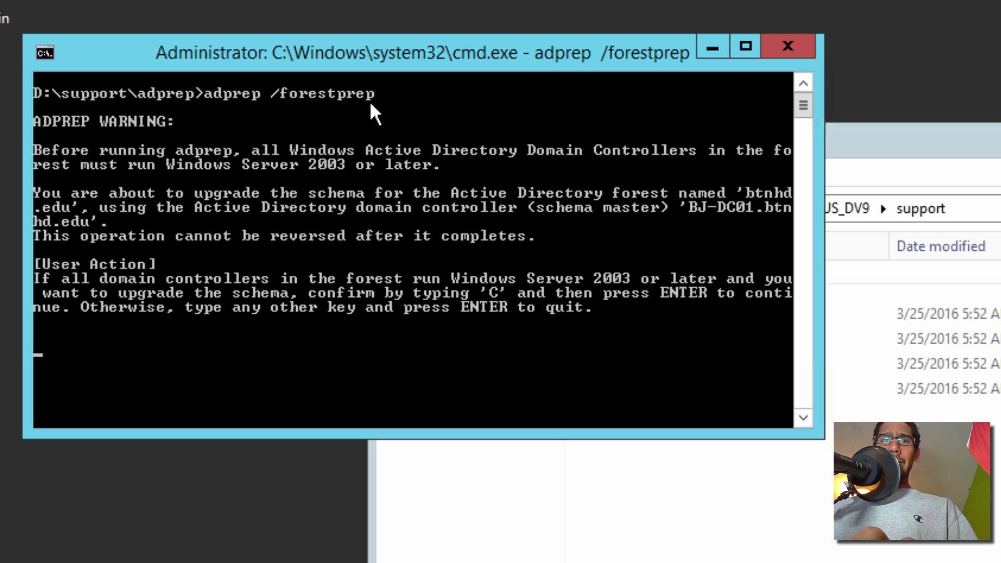
{"action": "type", "text": "C"}
{"action": "key", "text": "Return"}
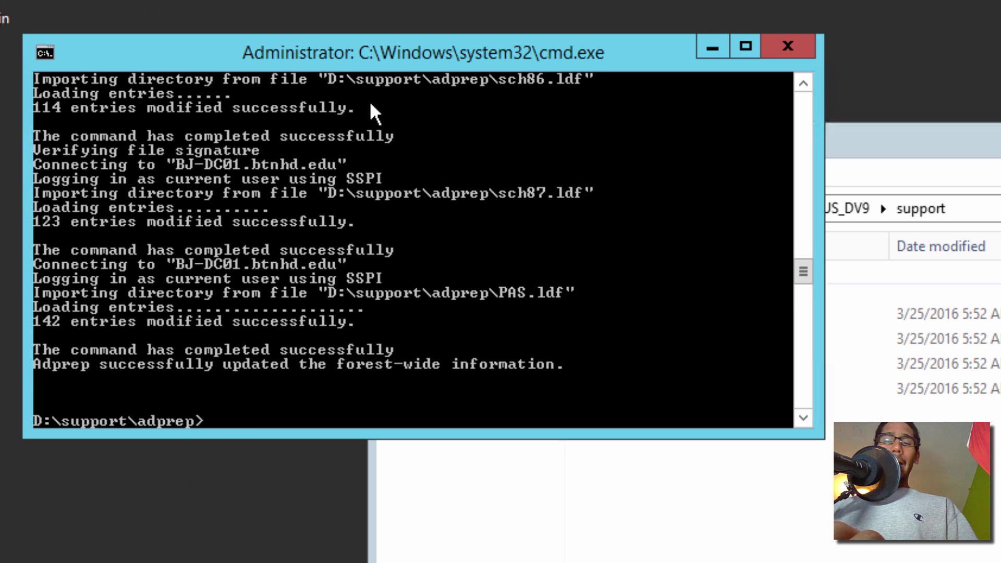
Run adprep /domainprep, then exit the command prompt.
{"action": "type", "text": "adpr"}
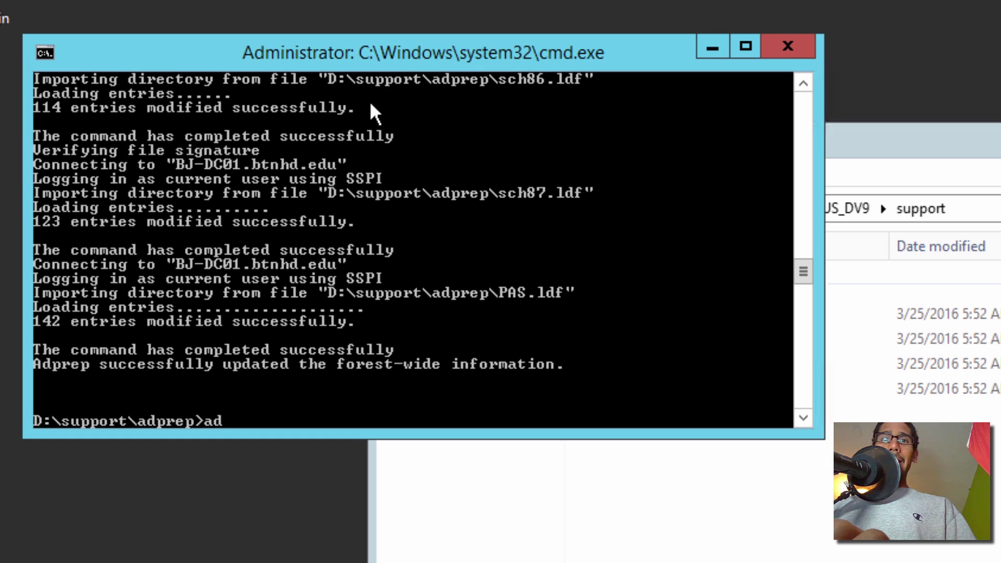
{"action": "type", "text": "ep /"}
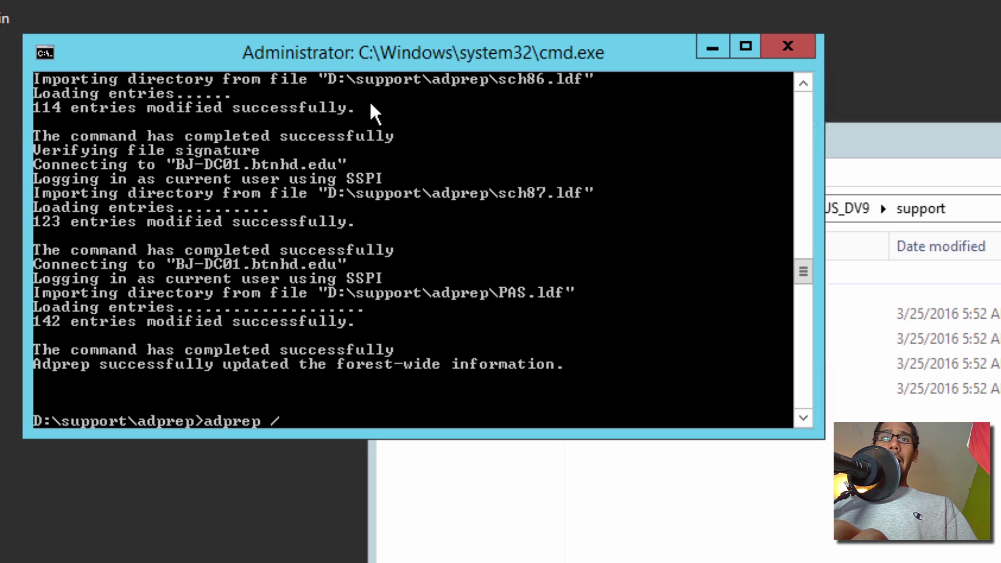
{"action": "type", "text": "domainp"}
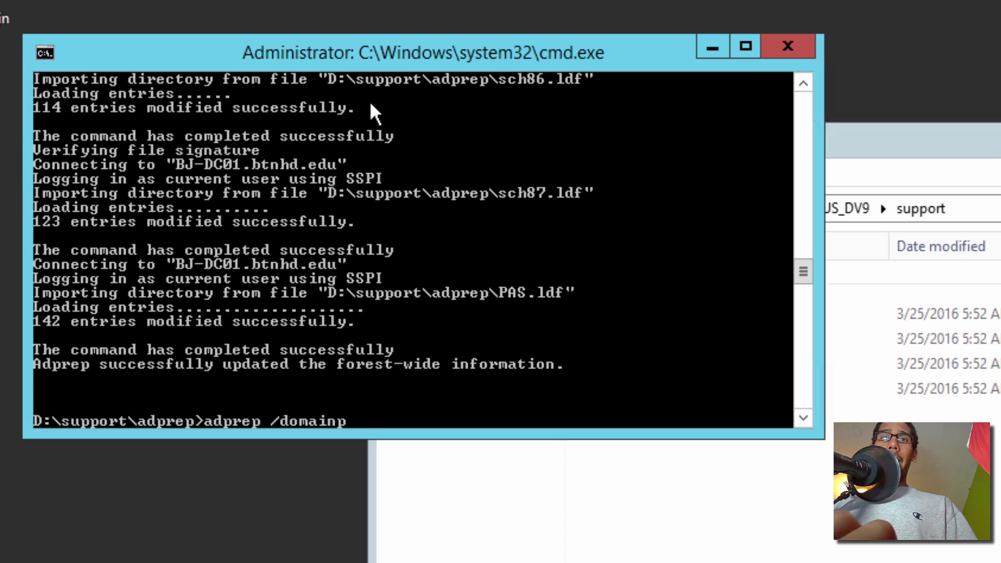
{"action": "type", "text": "rep"}
{"action": "key", "text": "Return"}
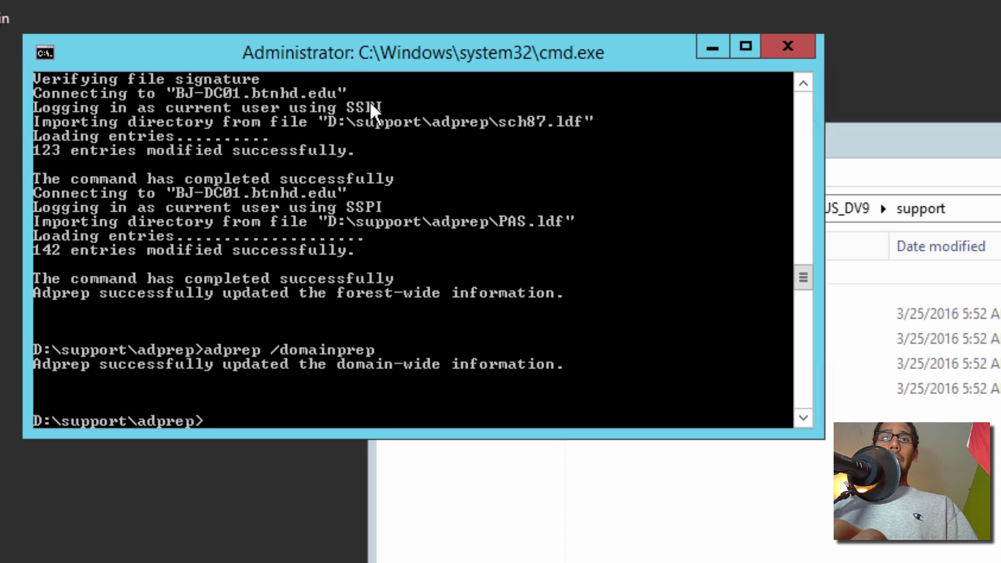
{"action": "type", "text": "exit"}
{"action": "key", "text": "Return"}
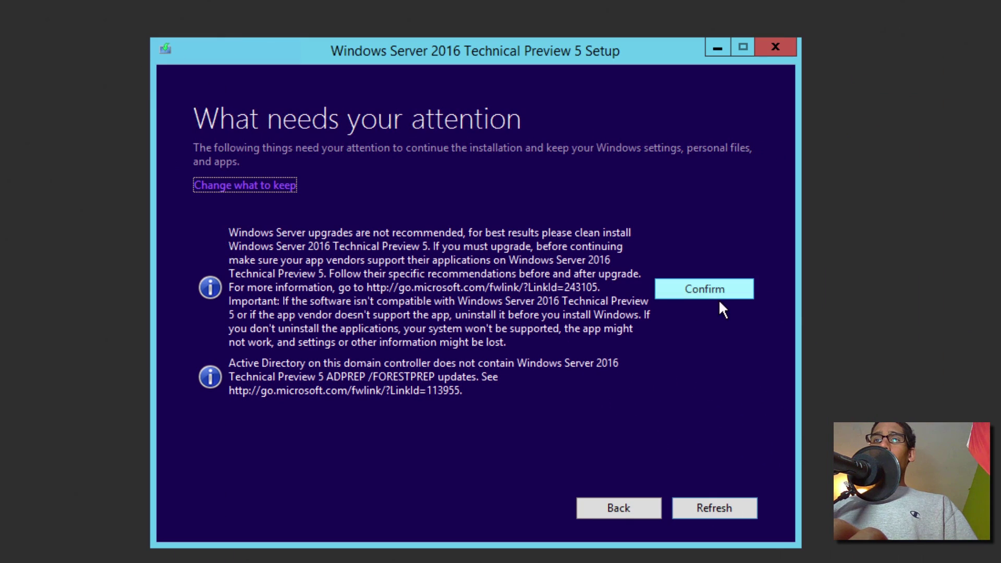
Confirm the upgrade recommendation warning and refresh the requirements check so installation can proceed.
{"action": "left_click", "coordinate": [714, 290]}
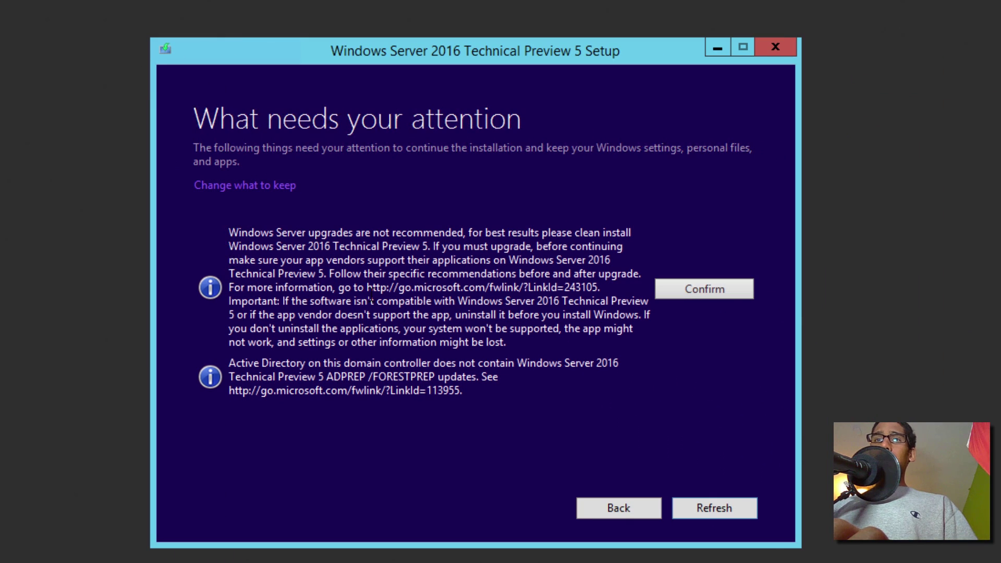
{"action": "left_click", "coordinate": [704, 508]}
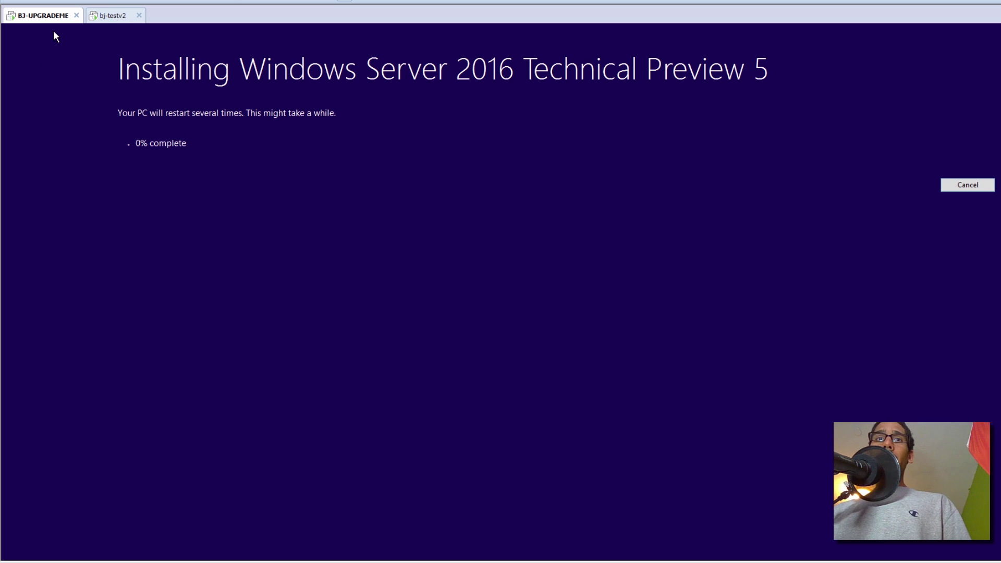
Alternate between the bj-testv2 client and BJ-UPGRADEME server to watch upgrade progress and client sign-in.
{"action": "left_click", "coordinate": [108, 17]}
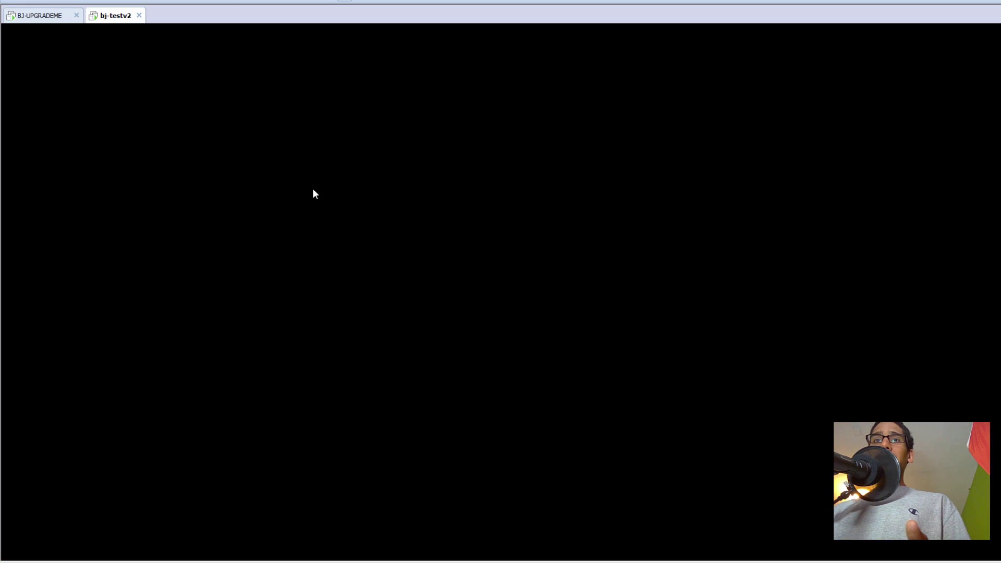
{"action": "left_click", "coordinate": [478, 271]}
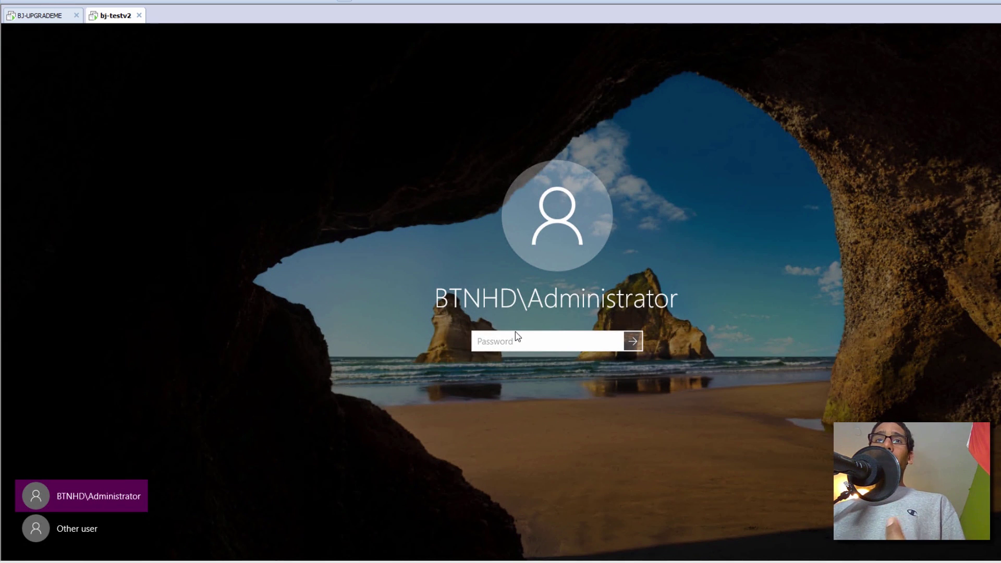
{"action": "left_click", "coordinate": [37, 16]}
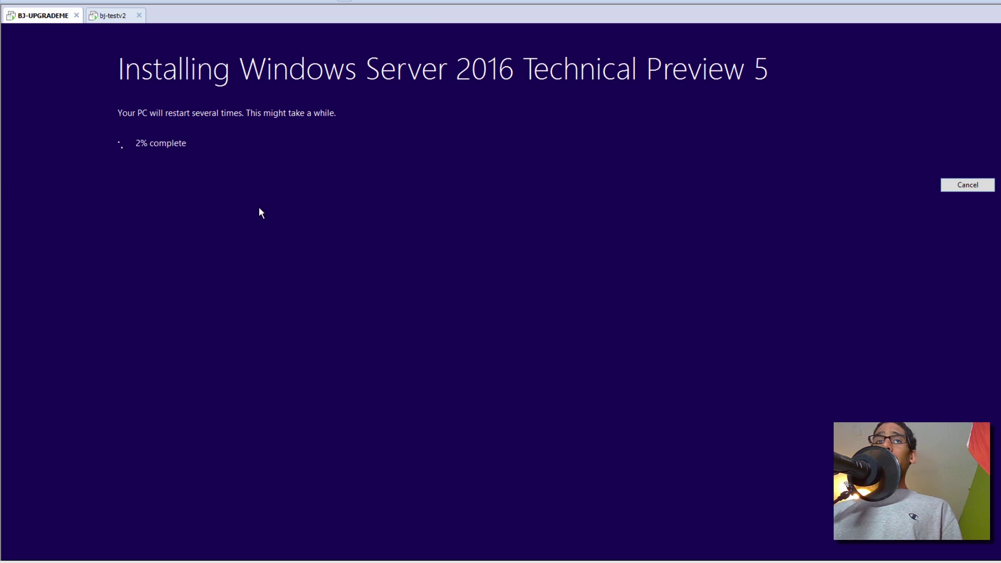
{"action": "left_click", "coordinate": [116, 18]}
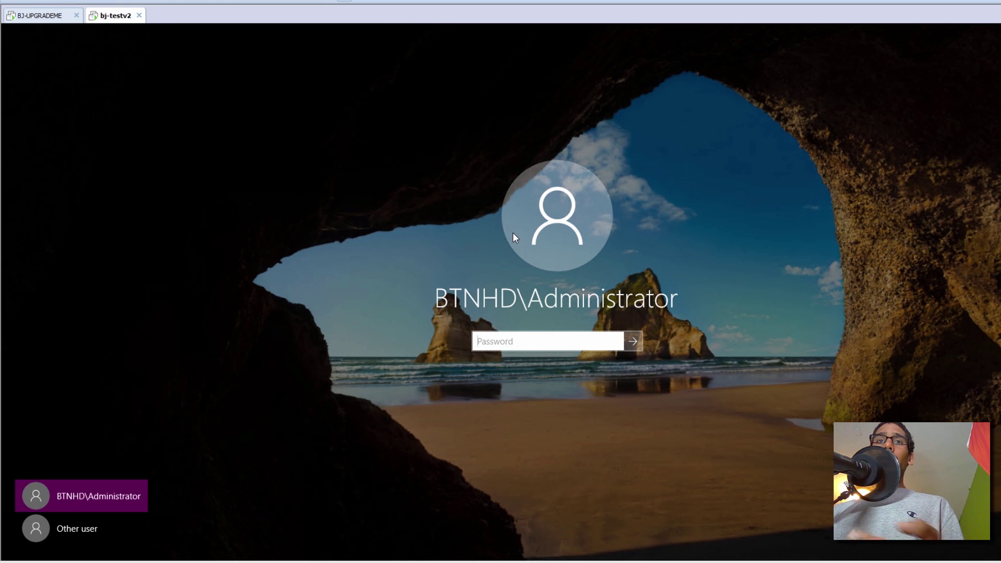
{"action": "left_click", "coordinate": [37, 14]}
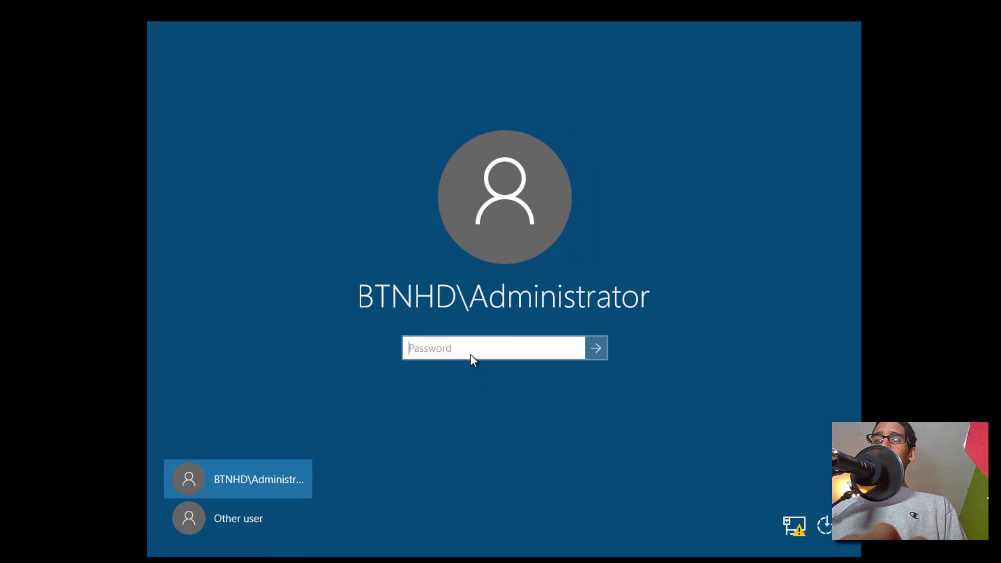
Enter the domain administrator's password to sign in to the upgraded server.
{"action": "type", "text": "•••••••"}
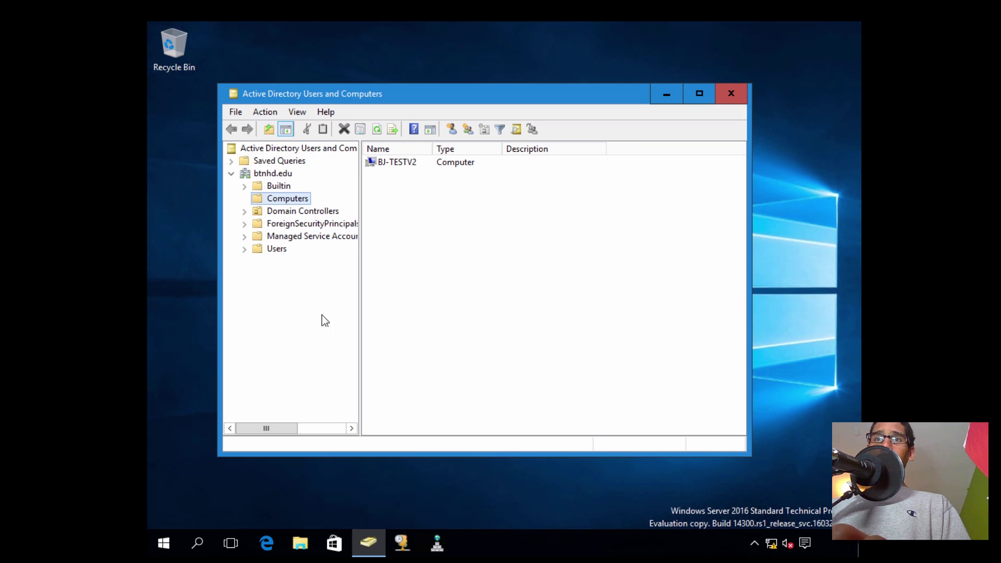
Inspect the bj-dc01 DHCP server and the DNS Manager zones, then close them.
{"action": "left_click", "coordinate": [404, 542]}
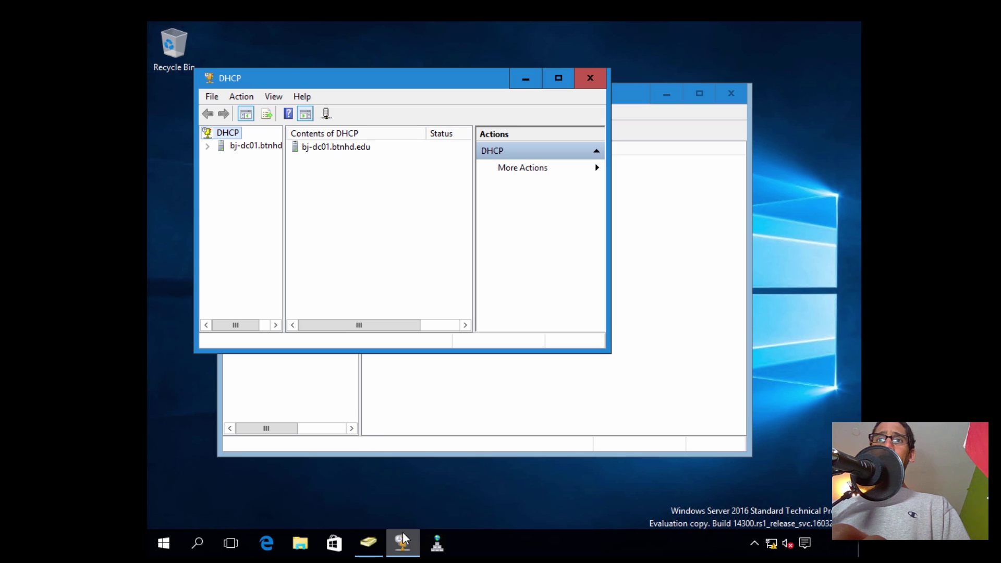
{"action": "left_click", "coordinate": [206, 147]}
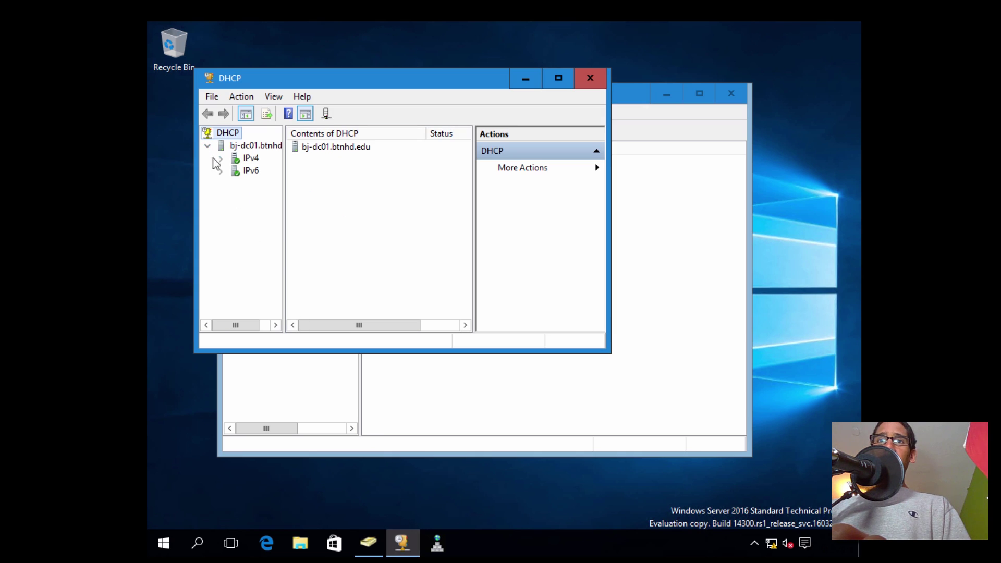
{"action": "left_click", "coordinate": [436, 545]}
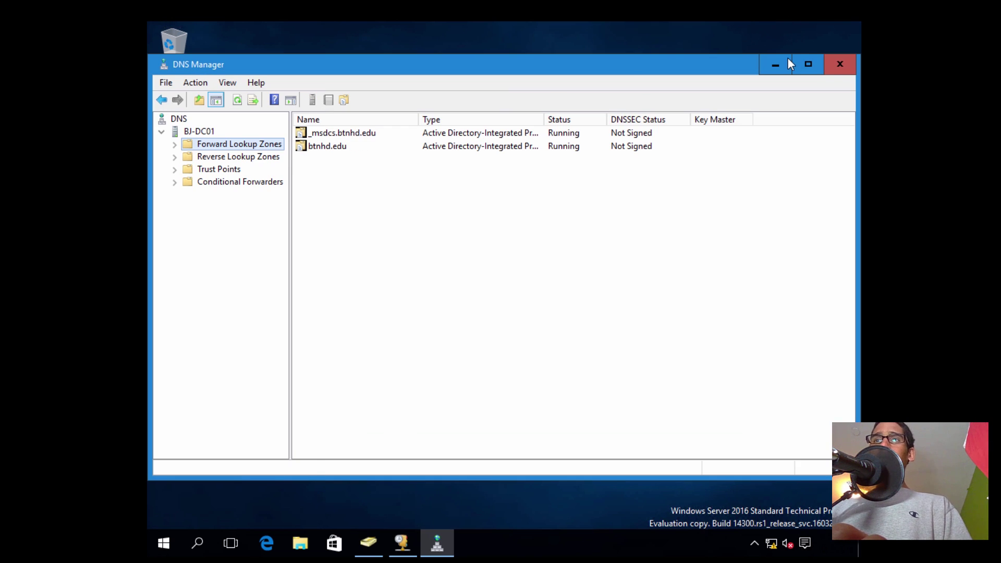
{"action": "left_click", "coordinate": [783, 62]}
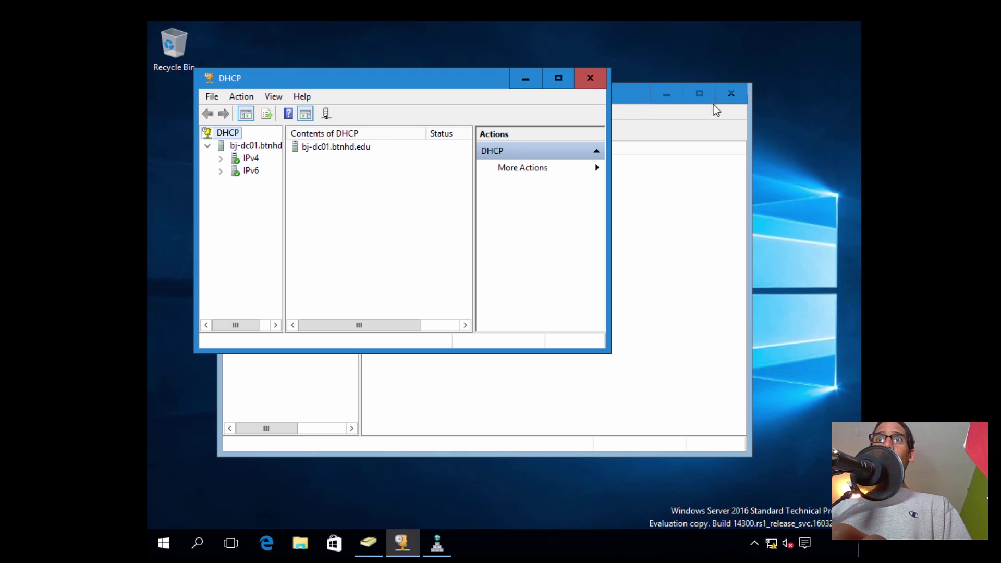
{"action": "left_click", "coordinate": [591, 80]}
Start a new user in btnhd.edu/Users named Youtube with logon name youtube.
{"action": "left_click", "coordinate": [277, 250]}
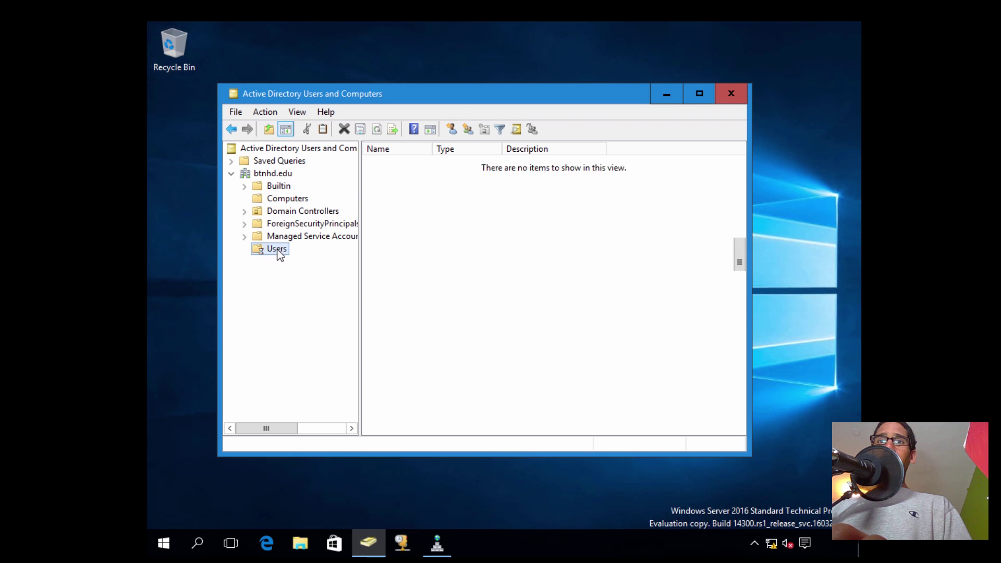
{"action": "right_click", "coordinate": [278, 251]}
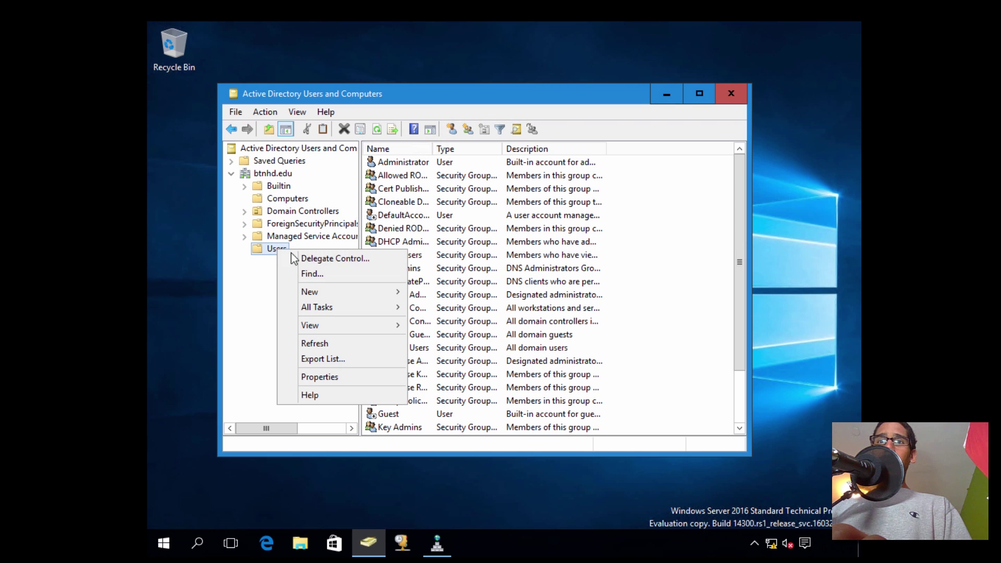
{"action": "mouse_move", "coordinate": [336, 291]}
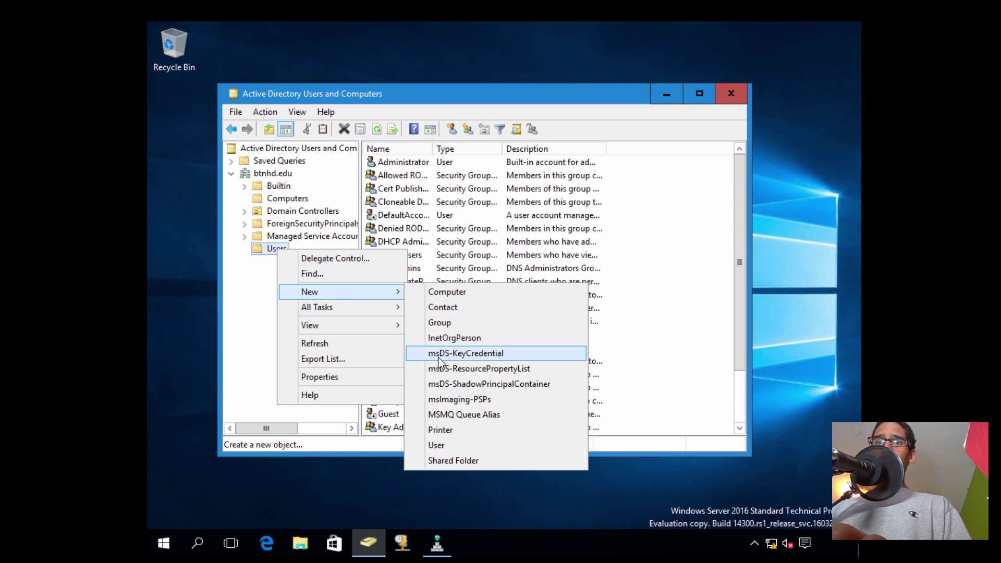
{"action": "left_click", "coordinate": [450, 445]}
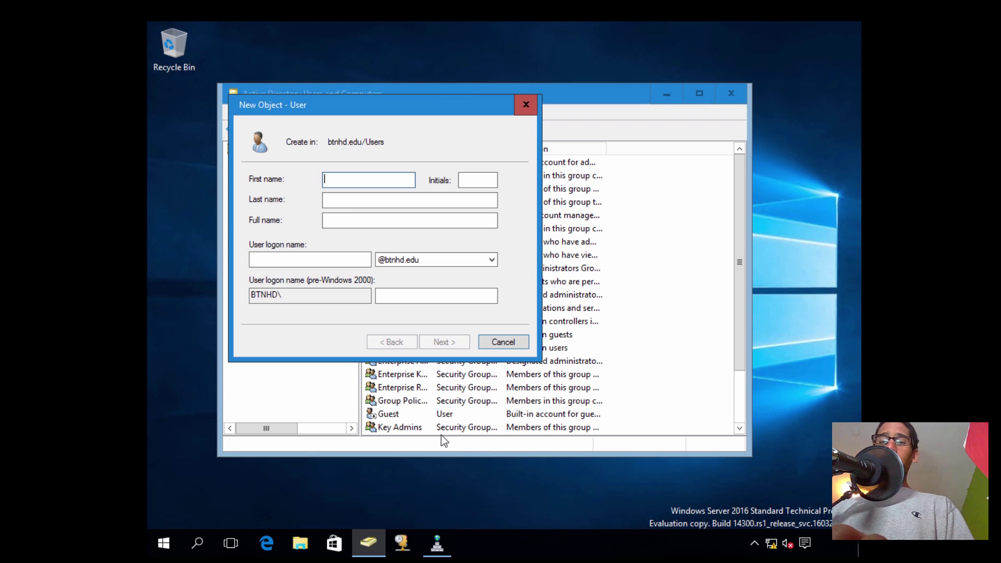
{"action": "type", "text": "Youtube"}
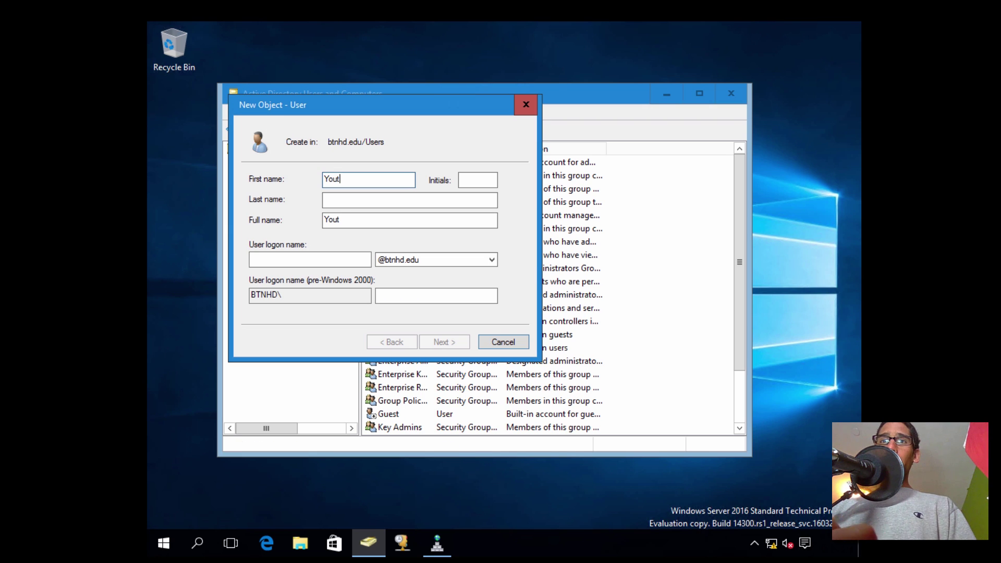
{"action": "key", "text": "Tab"}
{"action": "key", "text": "Tab"}
{"action": "key", "text": "Tab"}
{"action": "key", "text": "Tab"}
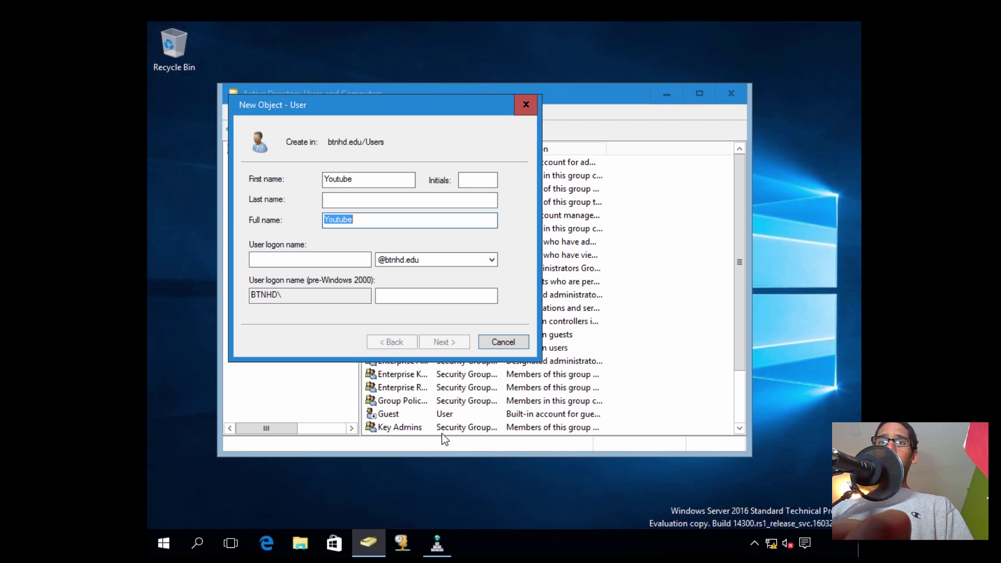
{"action": "type", "text": "you"}
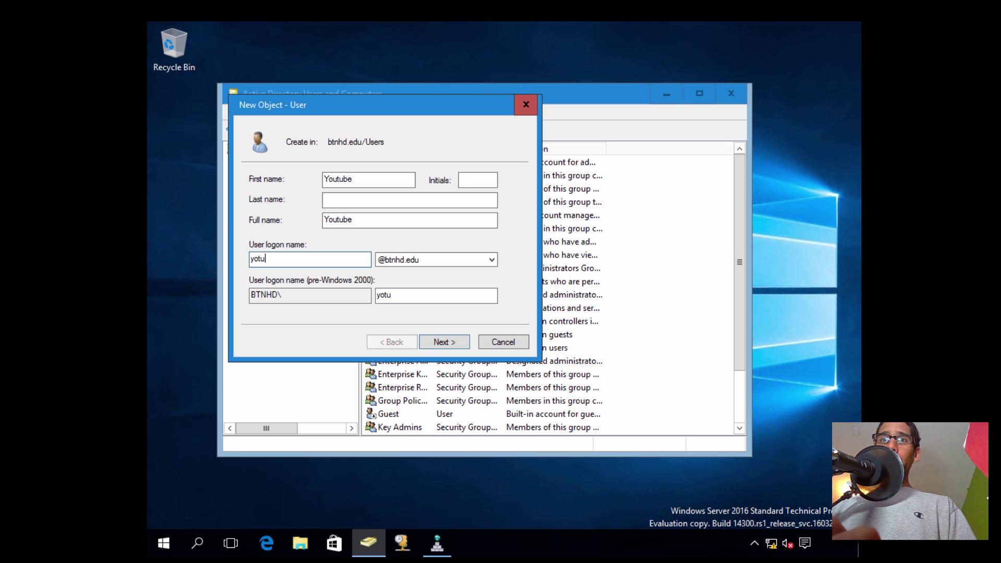
{"action": "key", "text": "BackSpace"}
{"action": "type", "text": "ut"}
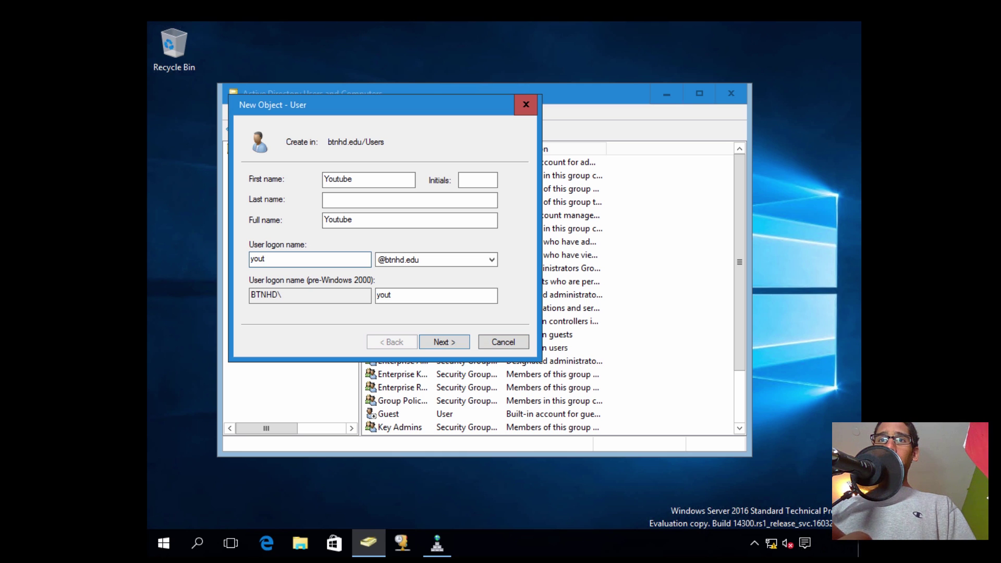
{"action": "type", "text": "ube"}
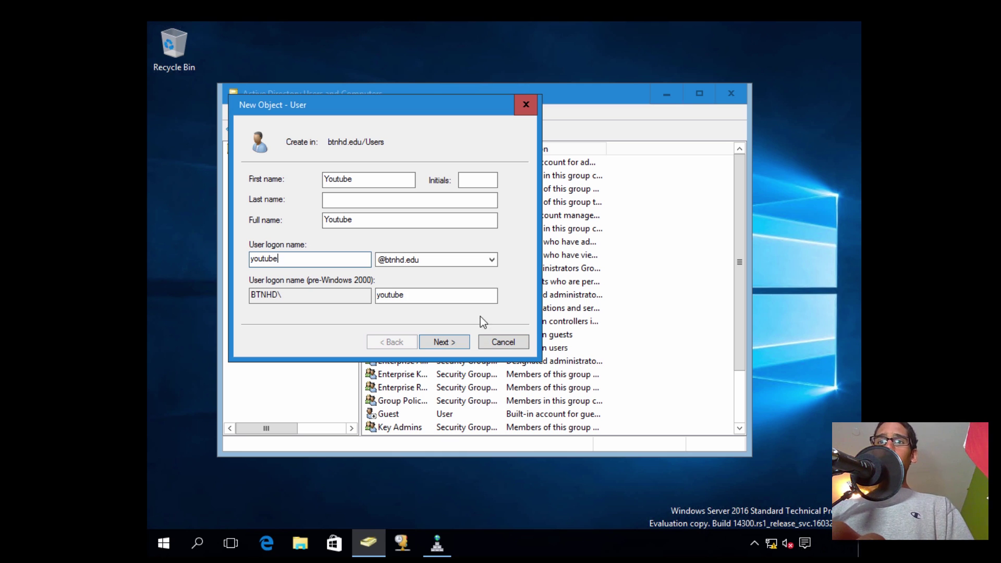
Set and confirm the new user's password, then finish creating the account.
{"action": "left_click", "coordinate": [440, 342]}
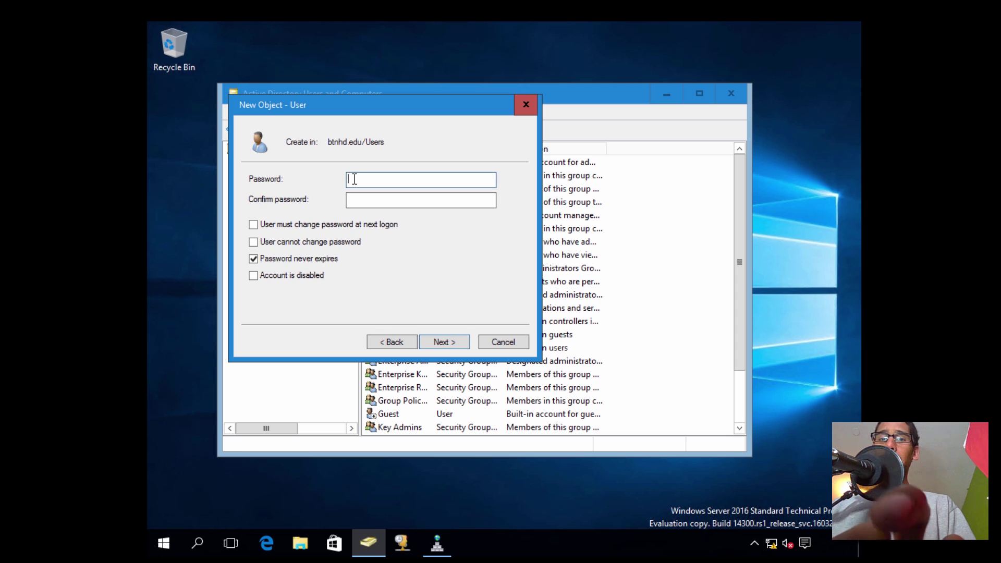
{"action": "type", "text": "••••••••"}
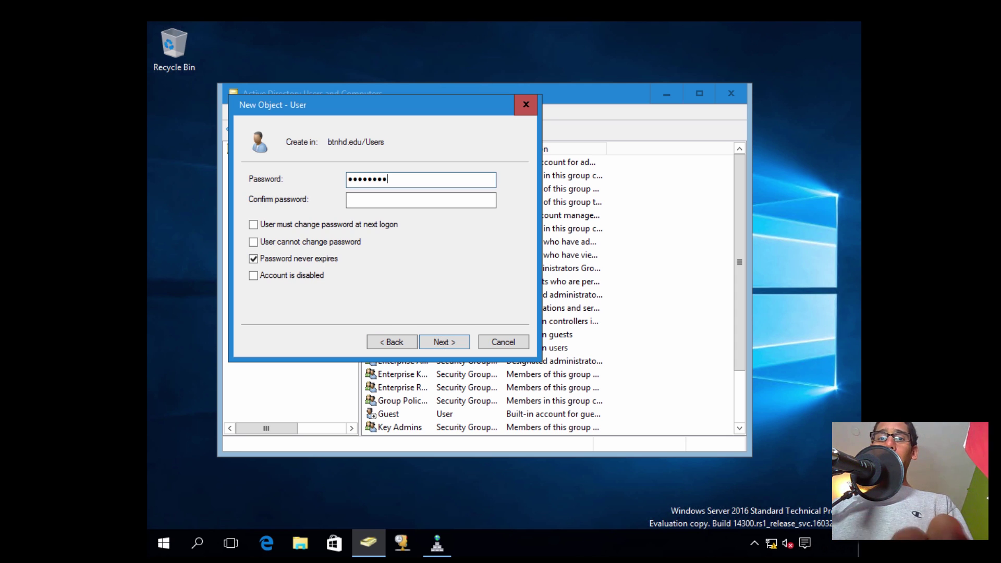
{"action": "left_click", "coordinate": [420, 201]}
{"action": "type", "text": "••••••••"}
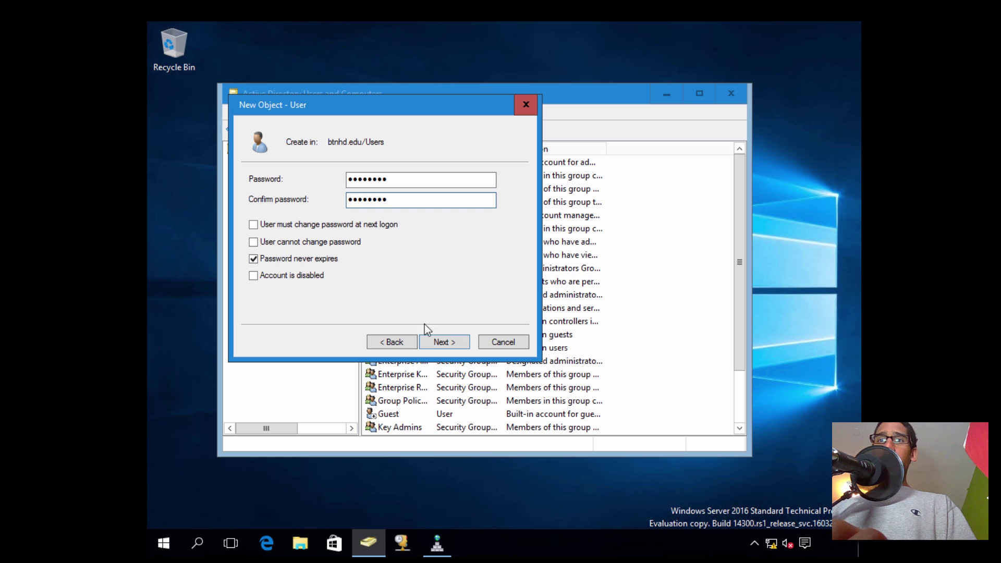
{"action": "left_click", "coordinate": [443, 343]}
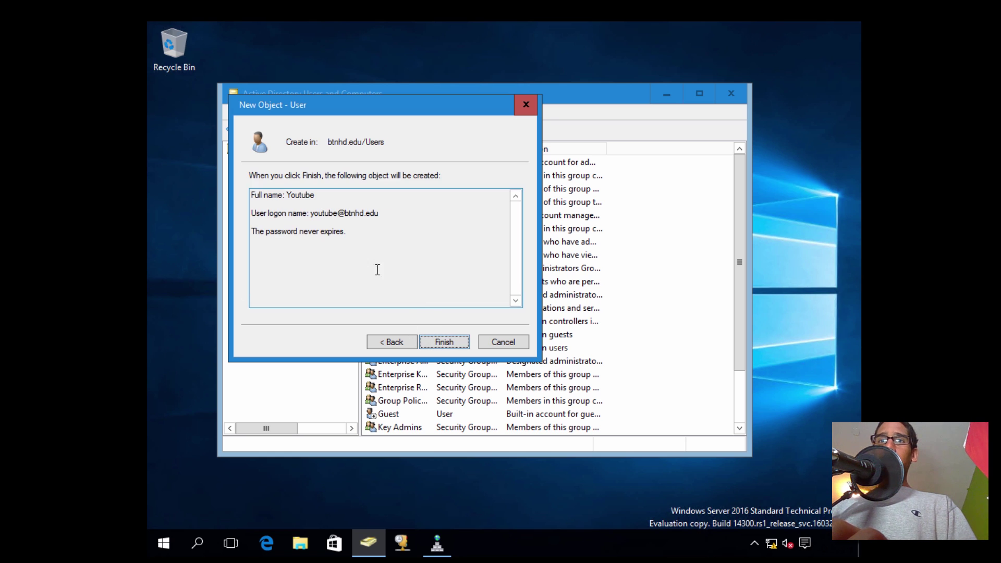
{"action": "left_click", "coordinate": [444, 341]}
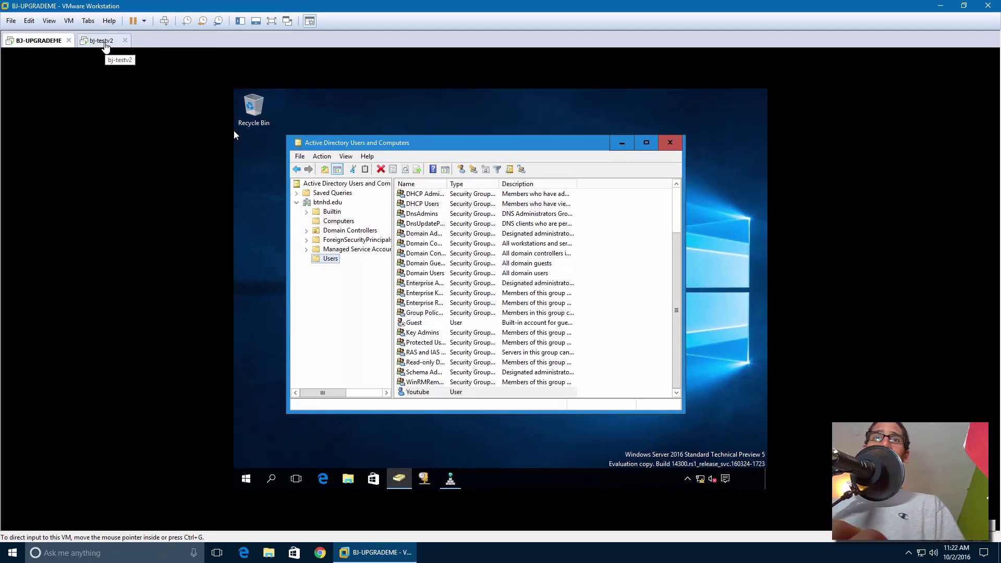
List the domain's Computers, then sign out of the bj-testv2 Windows 10 client.
{"action": "left_click", "coordinate": [334, 221]}
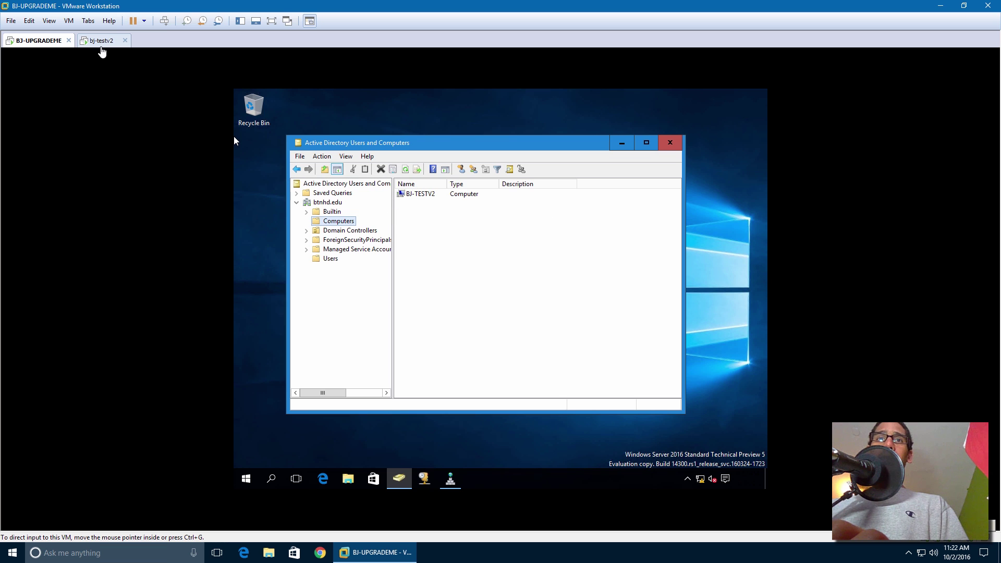
{"action": "left_click", "coordinate": [100, 42]}
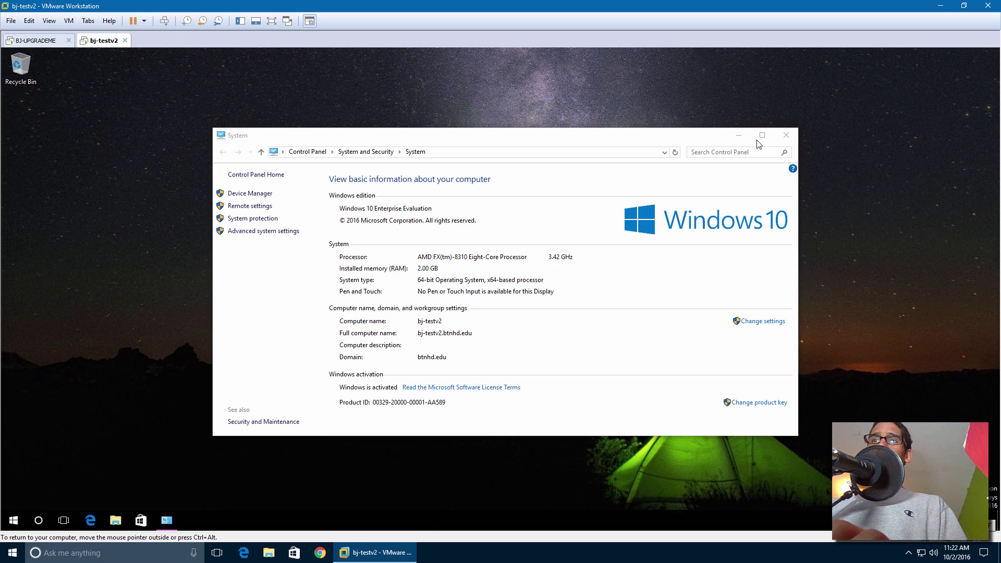
{"action": "left_click", "coordinate": [786, 135]}
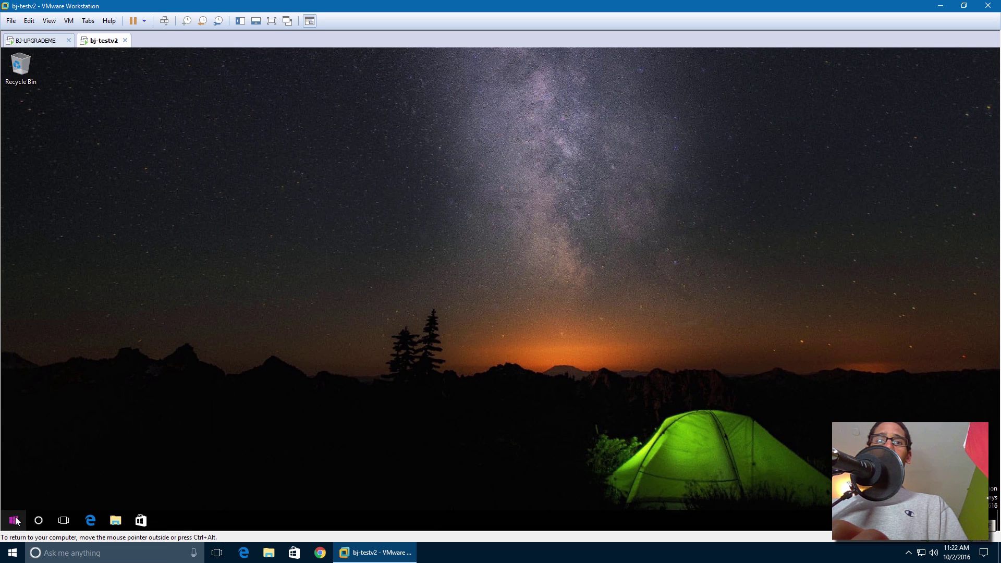
{"action": "left_click", "coordinate": [21, 519]}
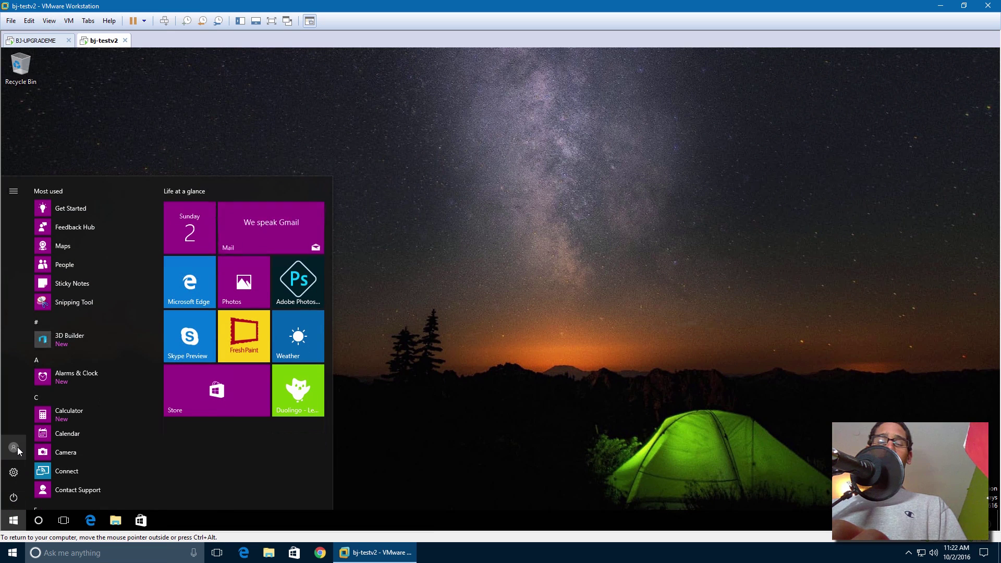
{"action": "left_click", "coordinate": [15, 447]}
{"action": "left_click", "coordinate": [54, 399]}
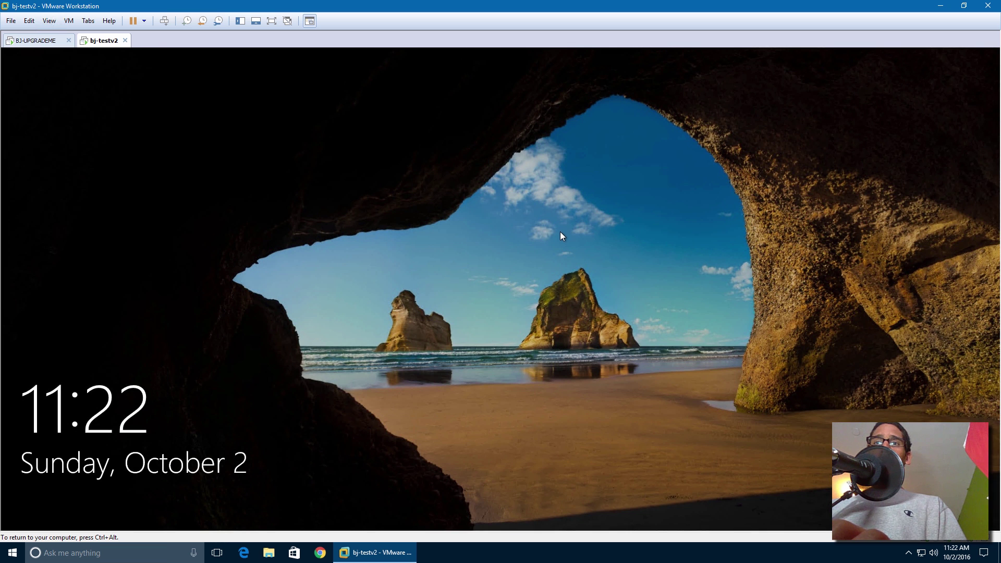
Sign in on bj-testv2 as Other user youtube with the account's password.
{"action": "left_click", "coordinate": [560, 234]}
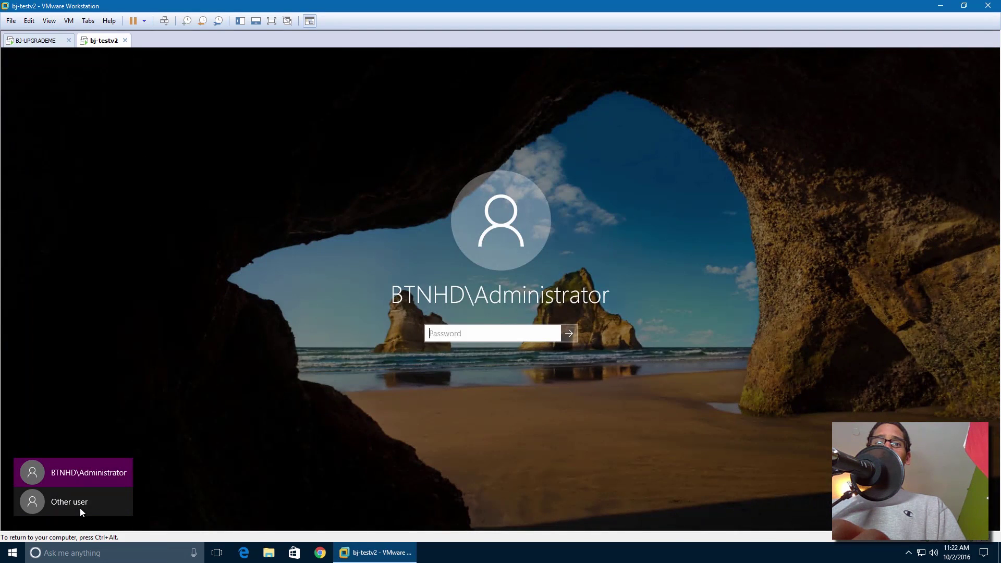
{"action": "left_click", "coordinate": [79, 508]}
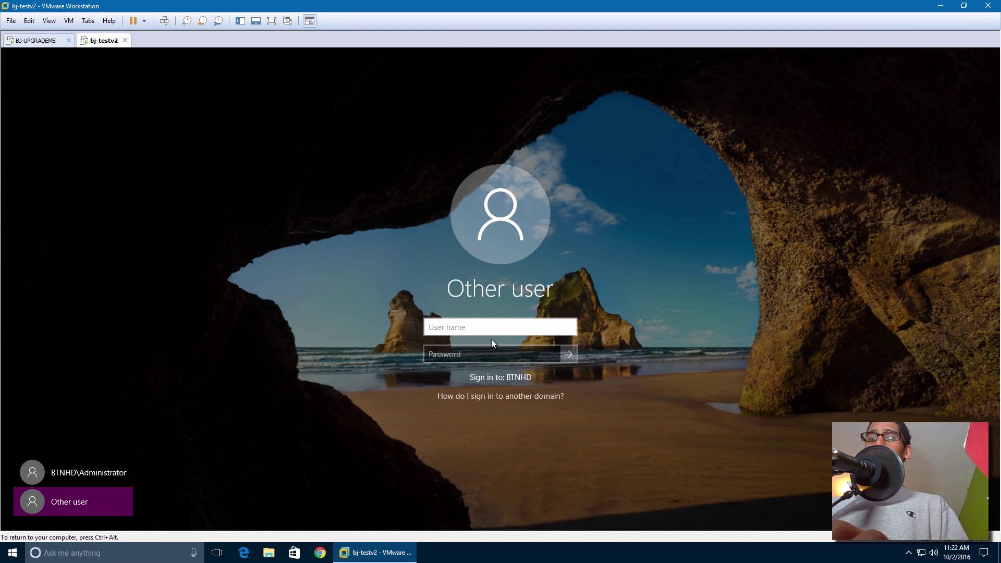
{"action": "type", "text": "youtube"}
{"action": "key", "text": "Tab"}
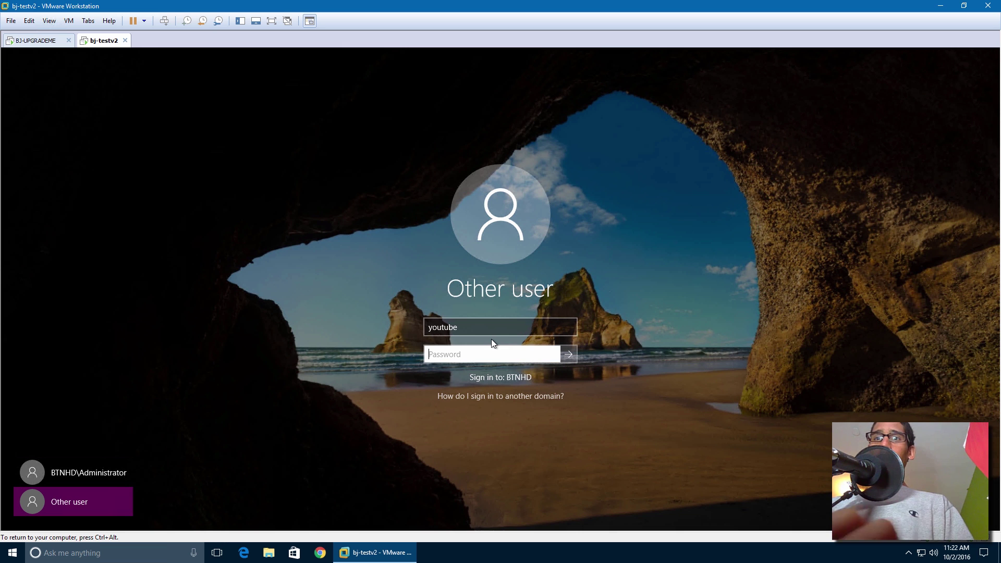
{"action": "type", "text": "******"}
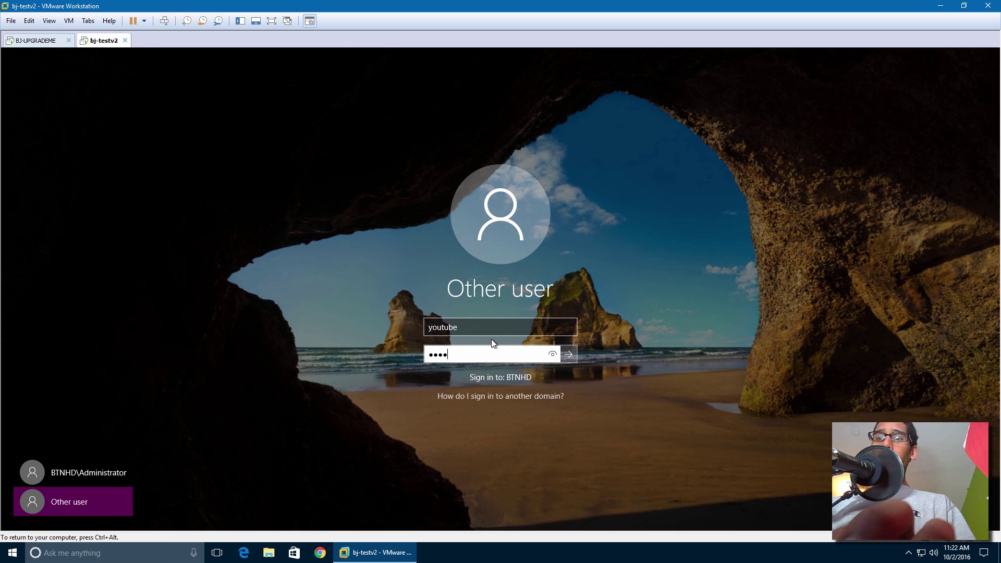
{"action": "key", "text": "Return"}
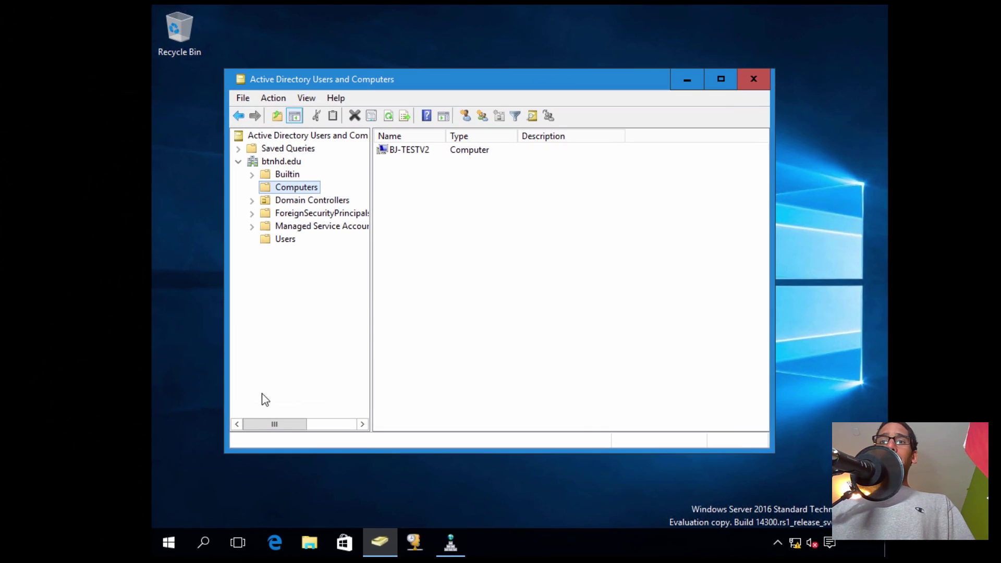
Show Address Leases under bj-dc01 > IPv4 > Scope in a maximized DHCP console.
{"action": "left_click", "coordinate": [423, 542]}
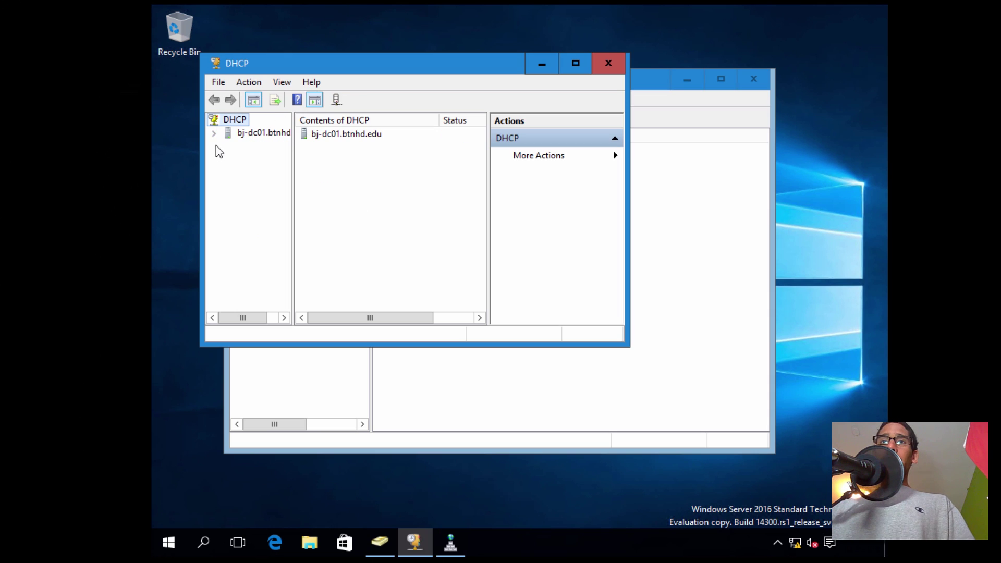
{"action": "left_click", "coordinate": [214, 133]}
{"action": "left_click", "coordinate": [228, 146]}
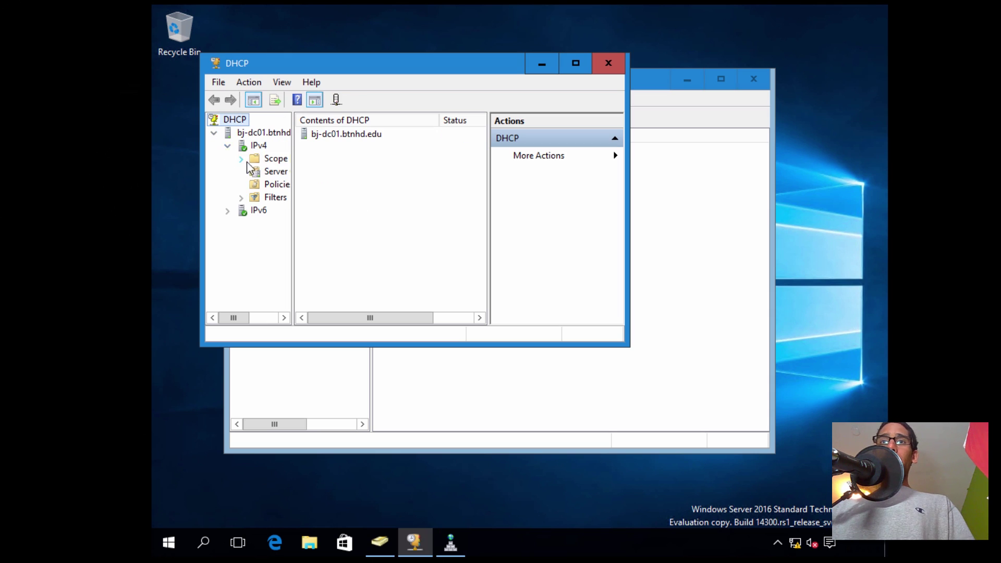
{"action": "double_click", "coordinate": [247, 162]}
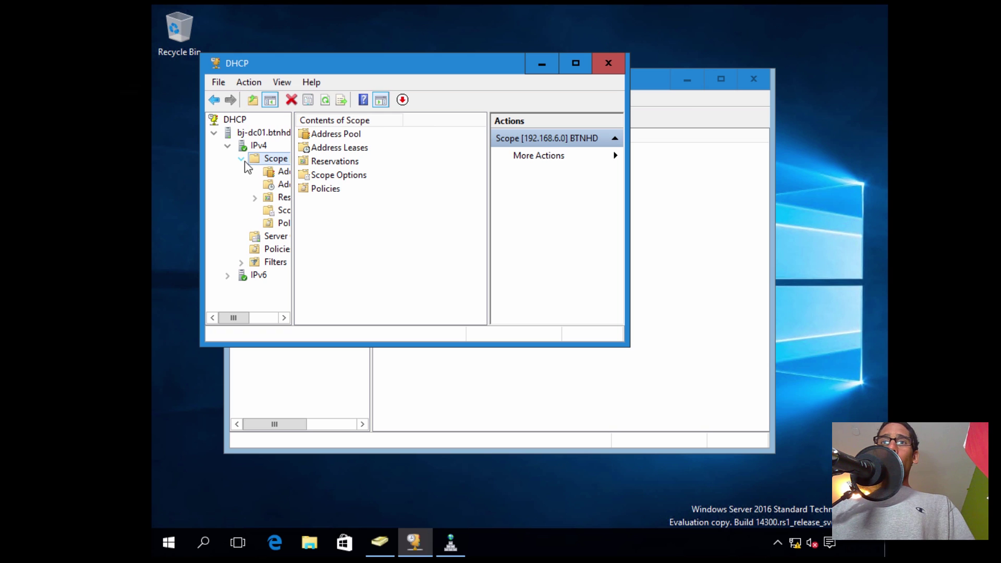
{"action": "left_click", "coordinate": [280, 184]}
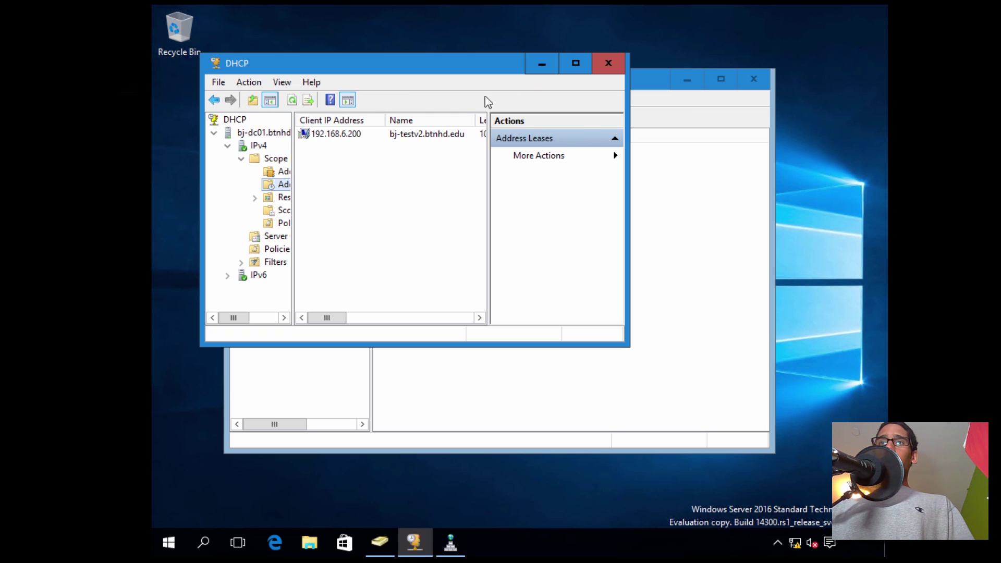
{"action": "left_click", "coordinate": [576, 63]}
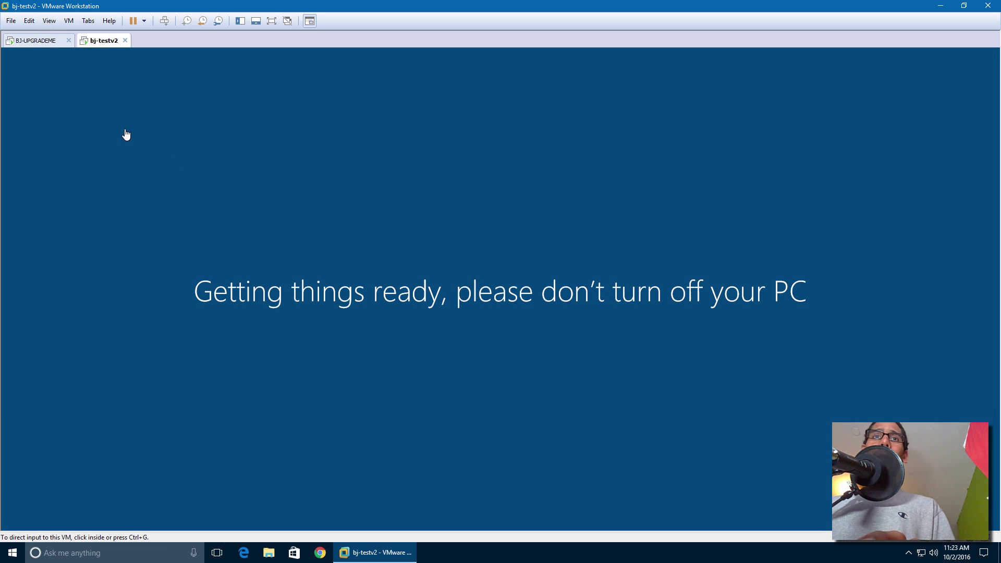
Return to the BJ-UPGRADEME server showing bj-testv2's 192.168.6.200 DHCP lease.
{"action": "left_click", "coordinate": [40, 44]}
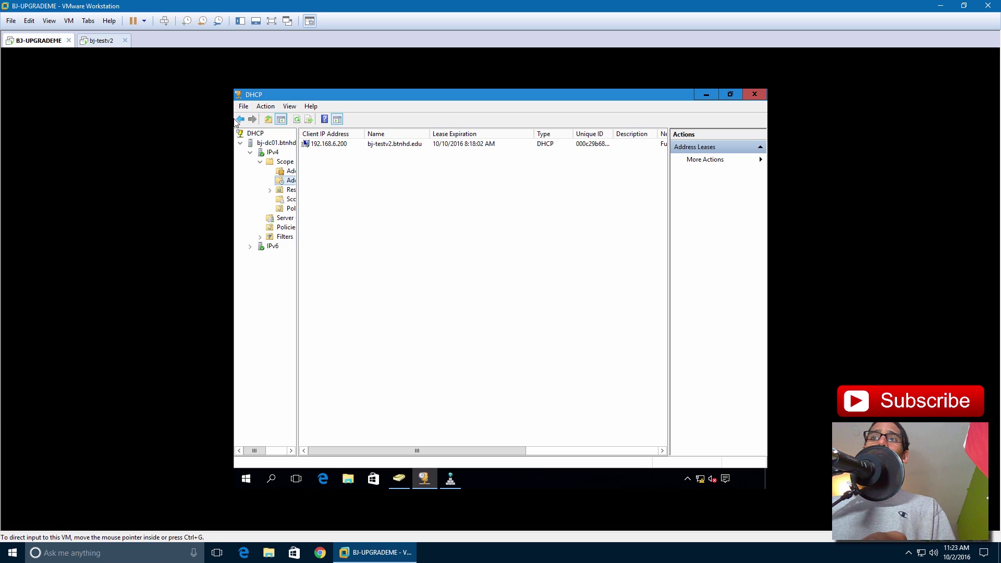